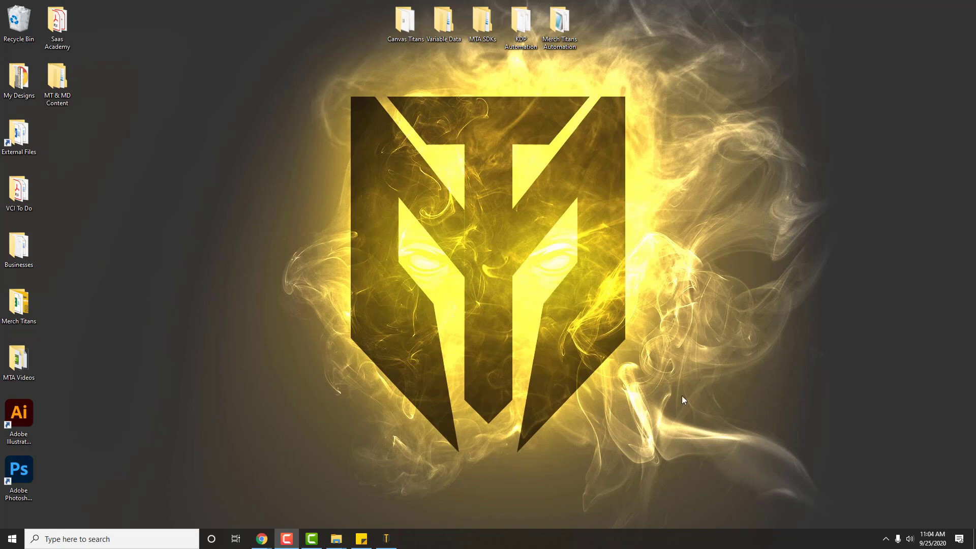
Switch to Merch Titans Automation and disable every upload platform except Society6
left_click(387, 538)
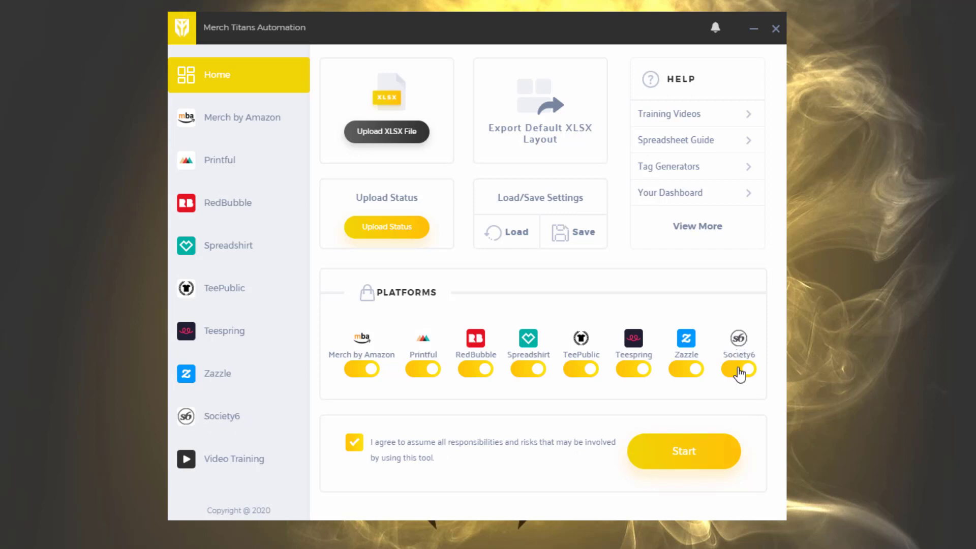
left_click(740, 375)
left_click(734, 375)
left_click(682, 374)
left_click(629, 376)
left_click(574, 374)
left_click(524, 374)
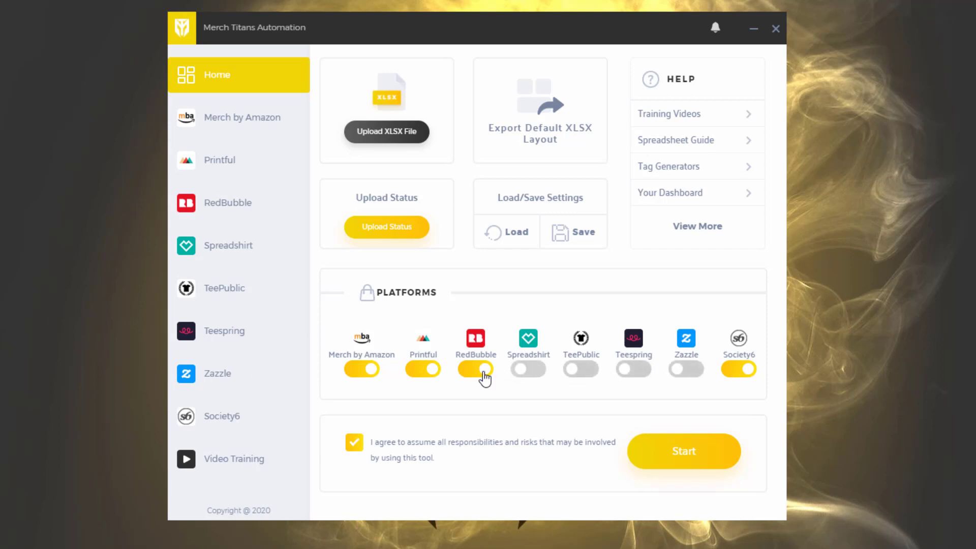
left_click(483, 375)
left_click(422, 370)
left_click(361, 371)
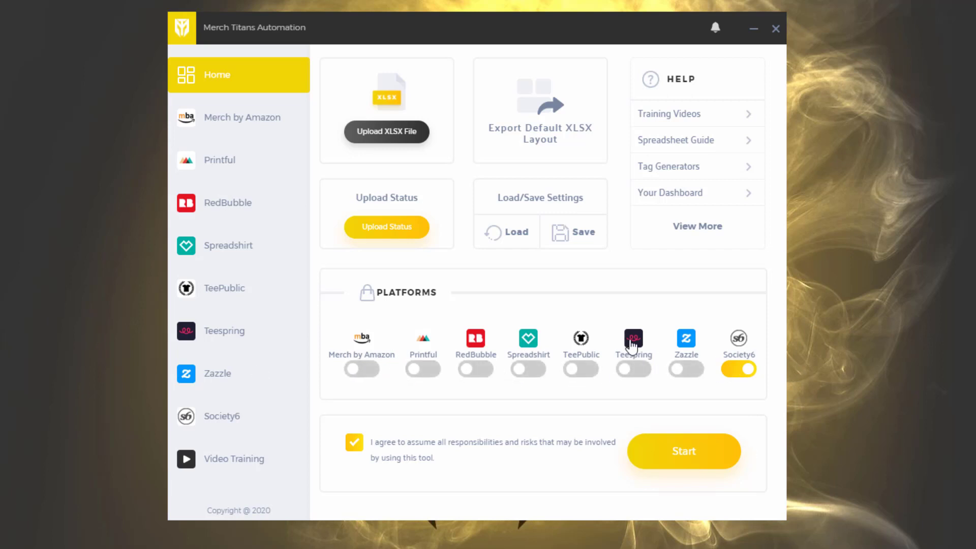
left_click(227, 425)
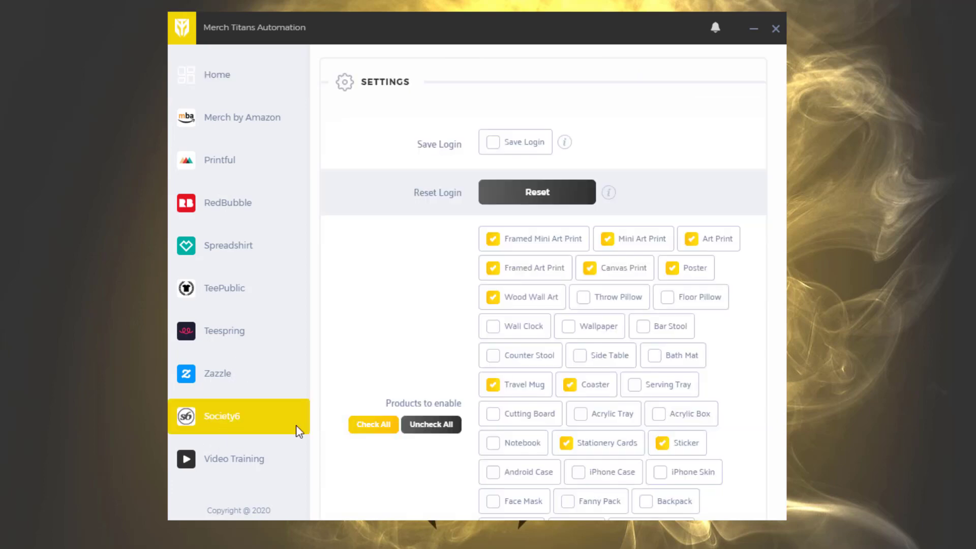
scroll(557, 242, "down", 10)
scroll(523, 375, "up", 10)
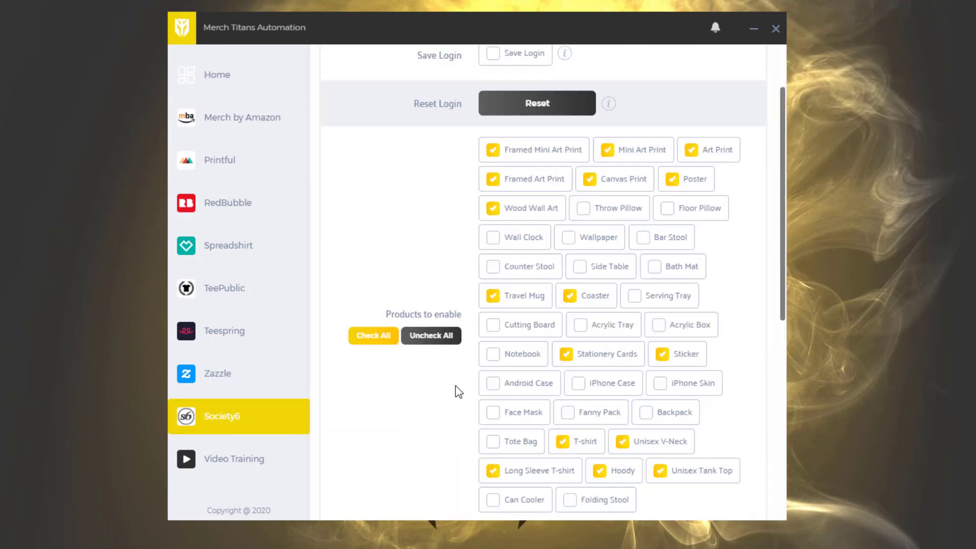
left_click(227, 76)
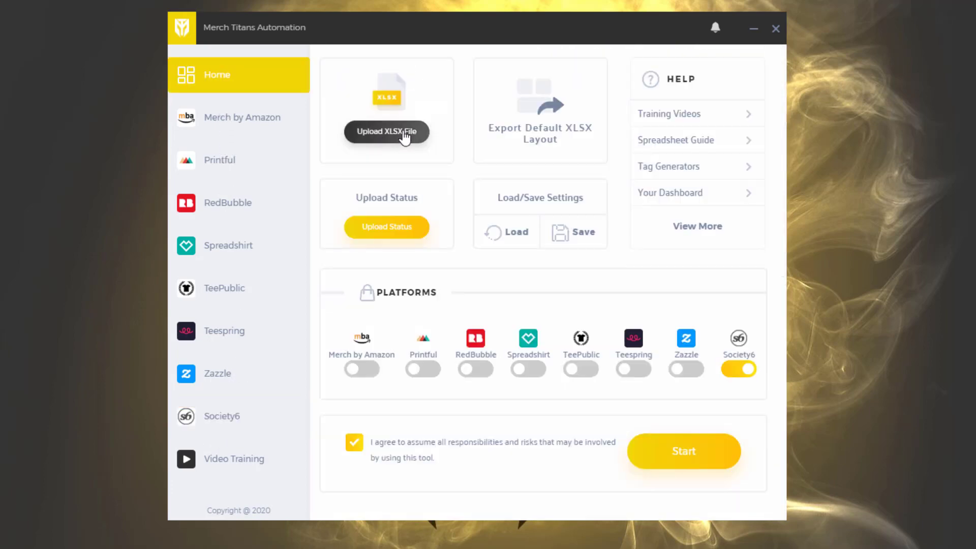
left_click(388, 131)
left_click(730, 77)
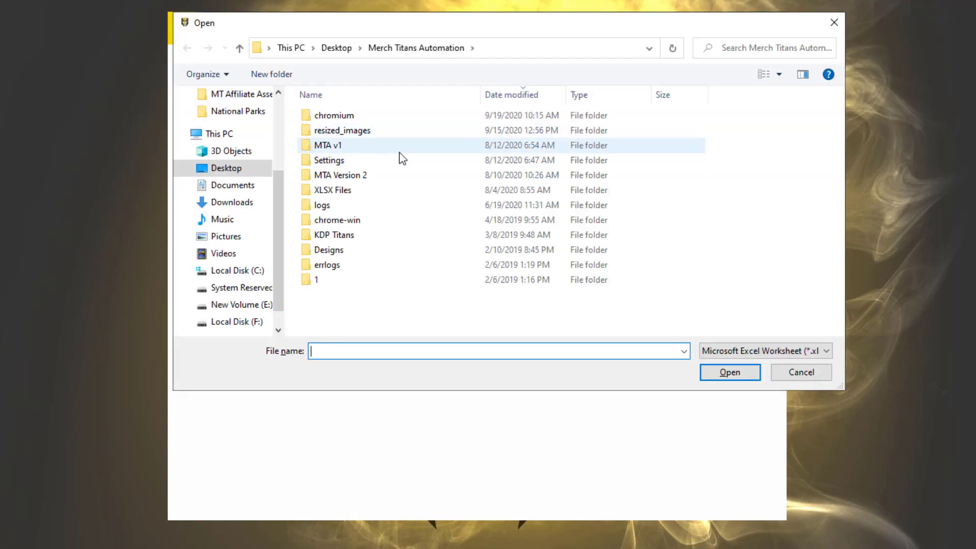
left_click(832, 23)
left_click(215, 76)
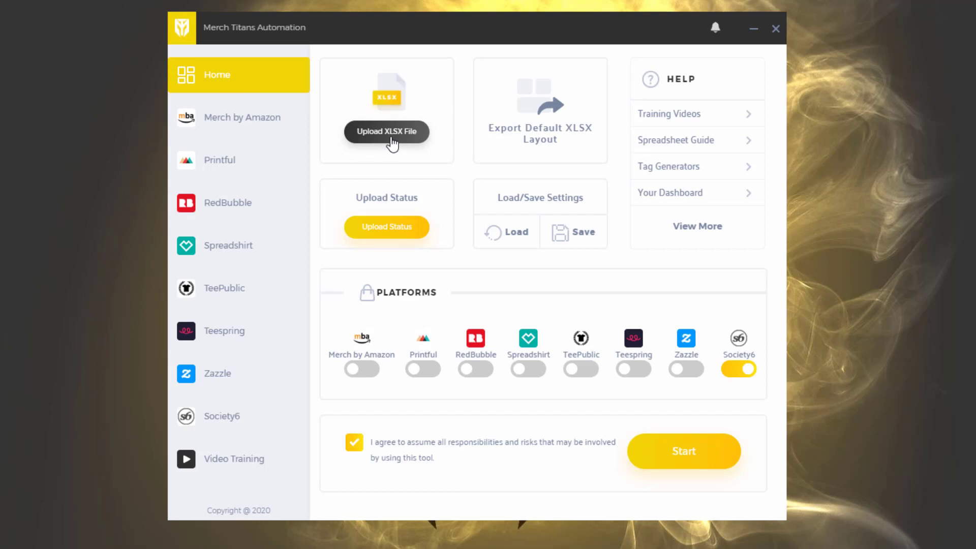
Upload the spreadsheet "cheers and beers condensed.xlsx" from Desktop > My Designs > Cheers and Beers, check its data and return to the home page
left_click(387, 141)
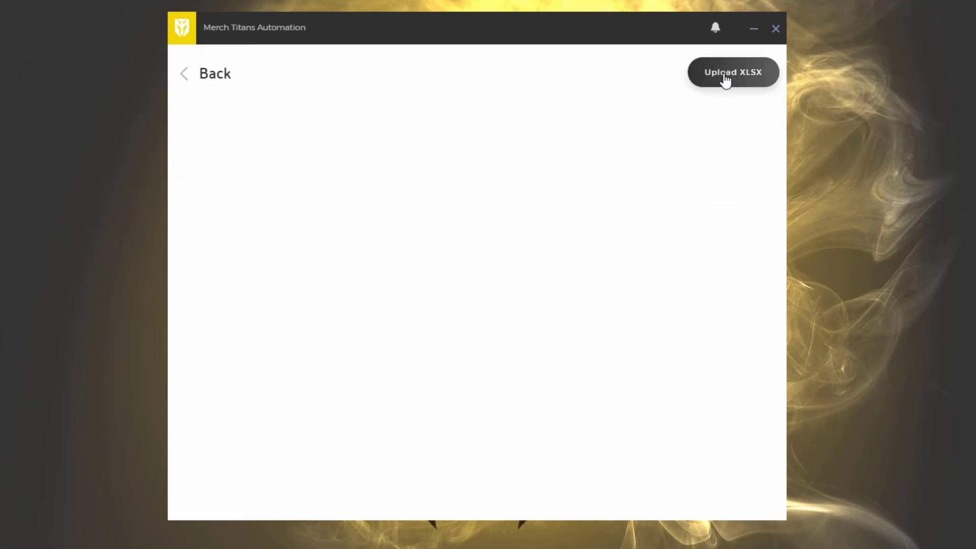
left_click(726, 80)
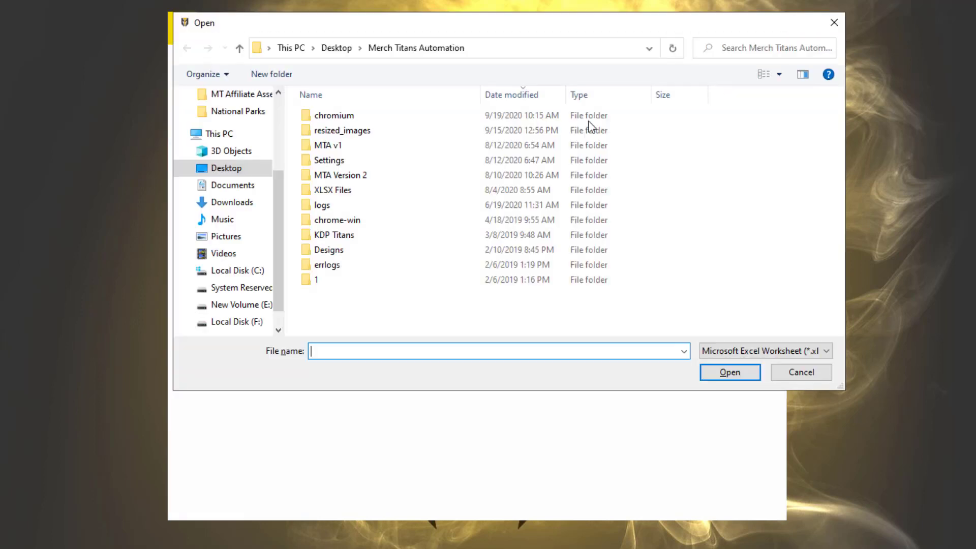
left_click(203, 170)
double_click(328, 130)
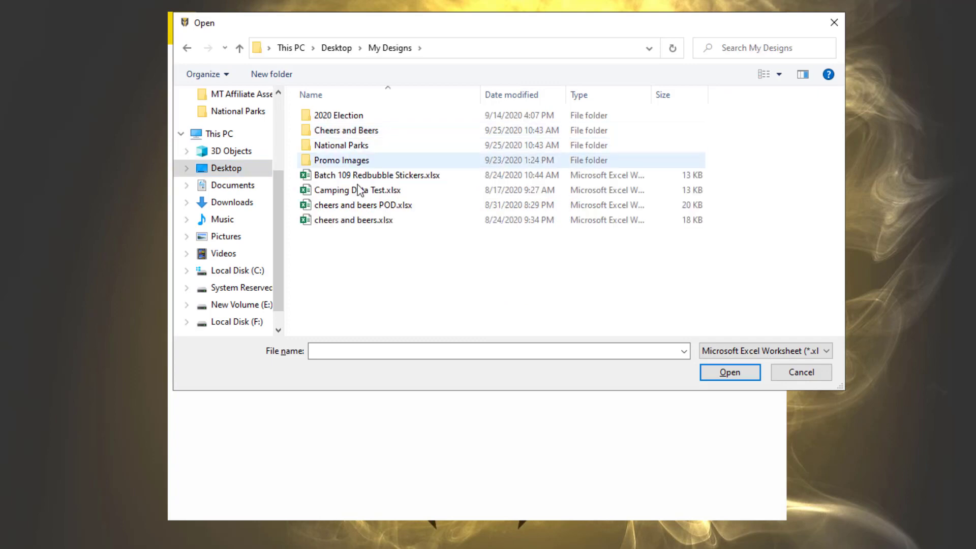
double_click(345, 131)
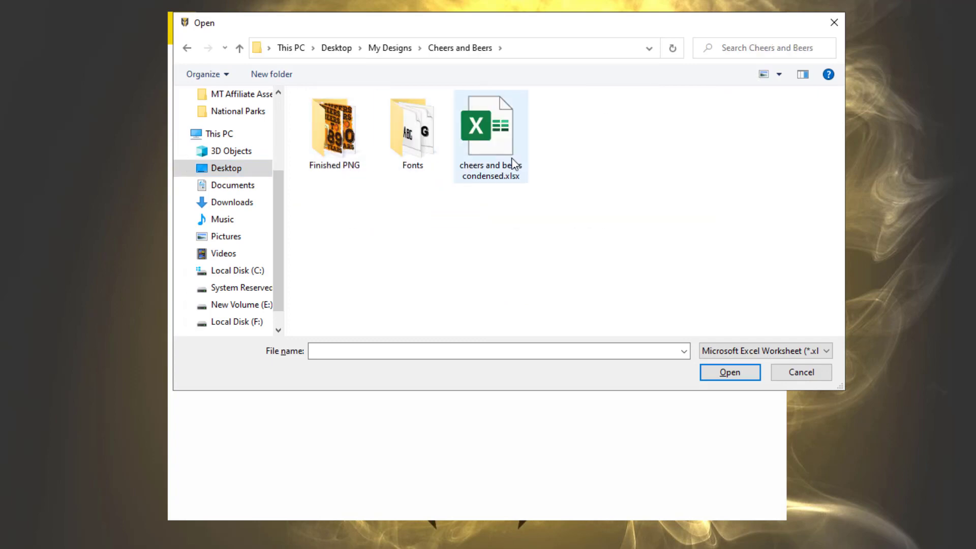
double_click(507, 163)
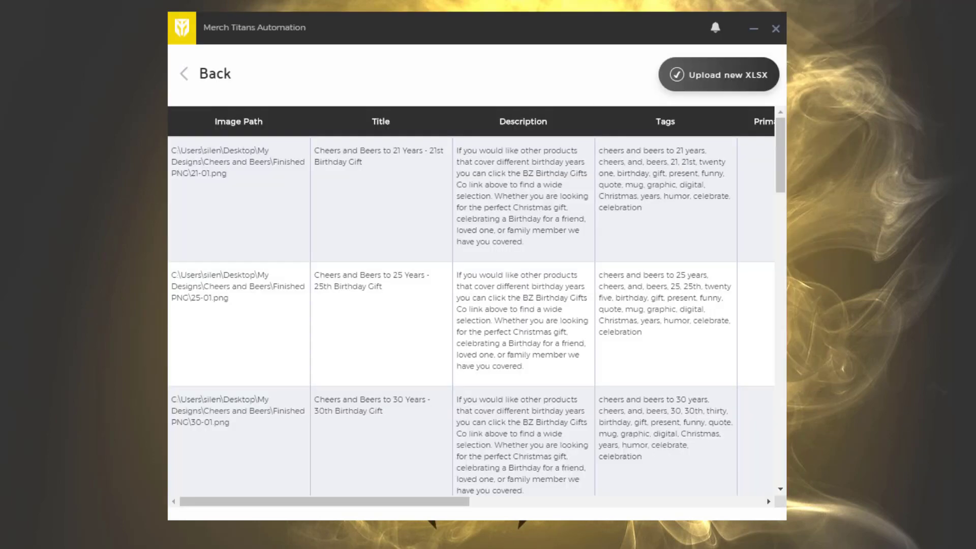
left_click_drag(290, 503, 213, 482)
left_click(208, 73)
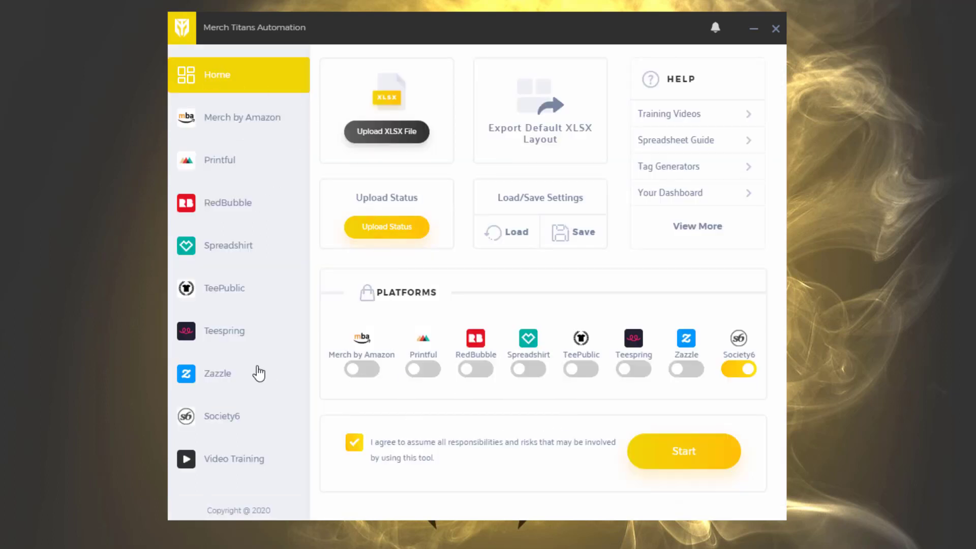
Disable all products at once in the Society6 settings
left_click(220, 418)
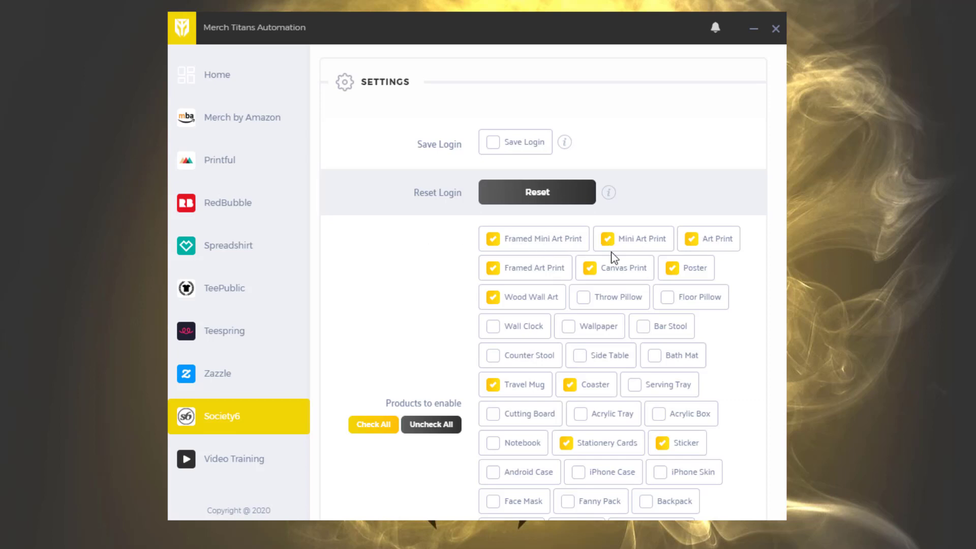
scroll(626, 257, "down", 1)
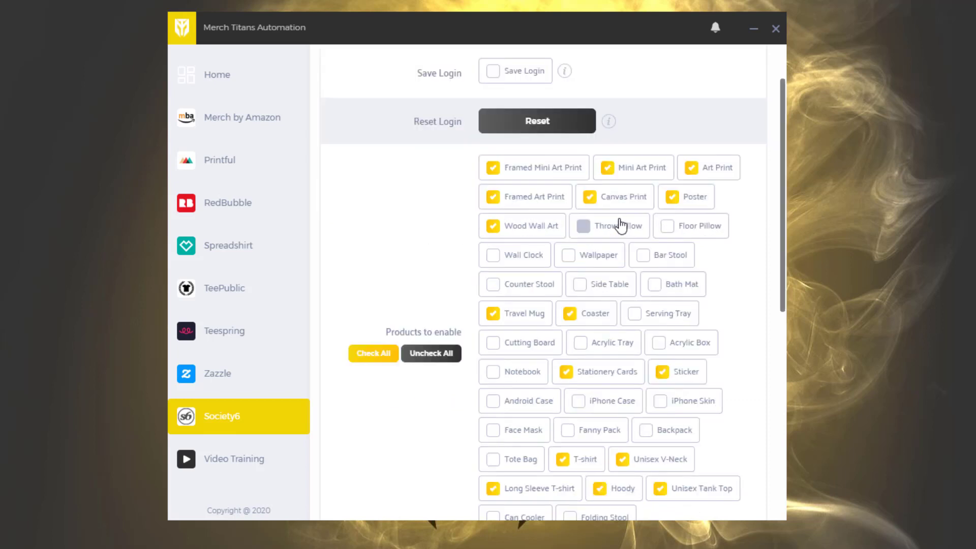
scroll(538, 183, "down", 2)
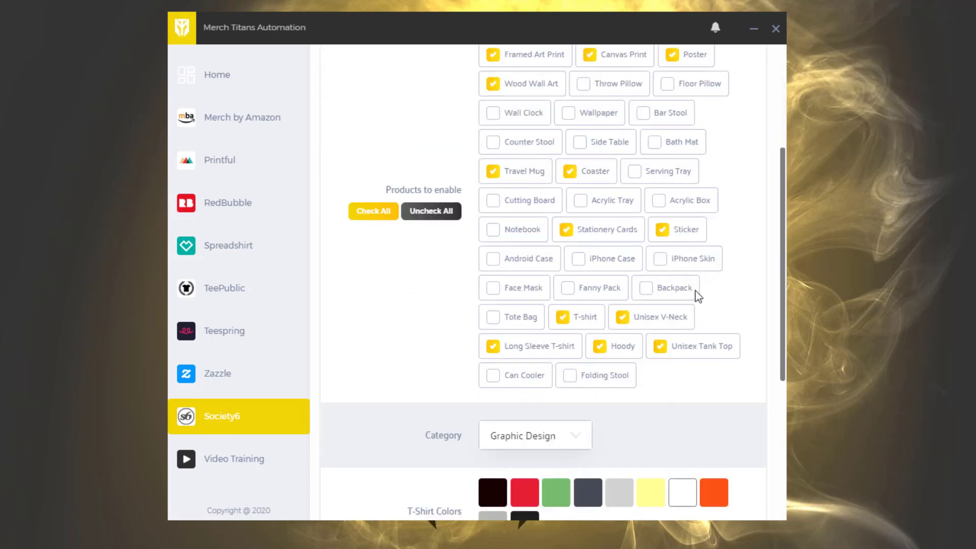
scroll(695, 291, "up", 2)
scroll(681, 224, "down", 4)
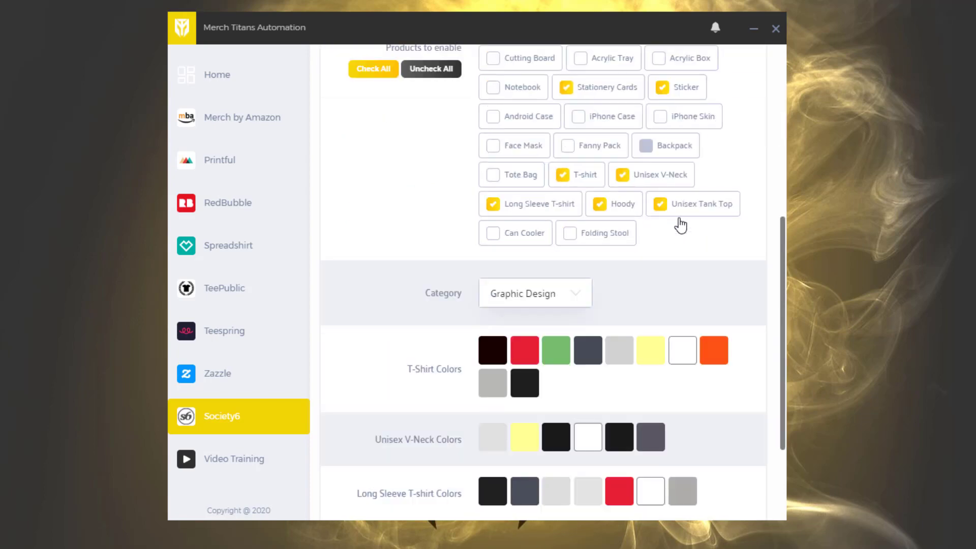
scroll(508, 233, "up", 3)
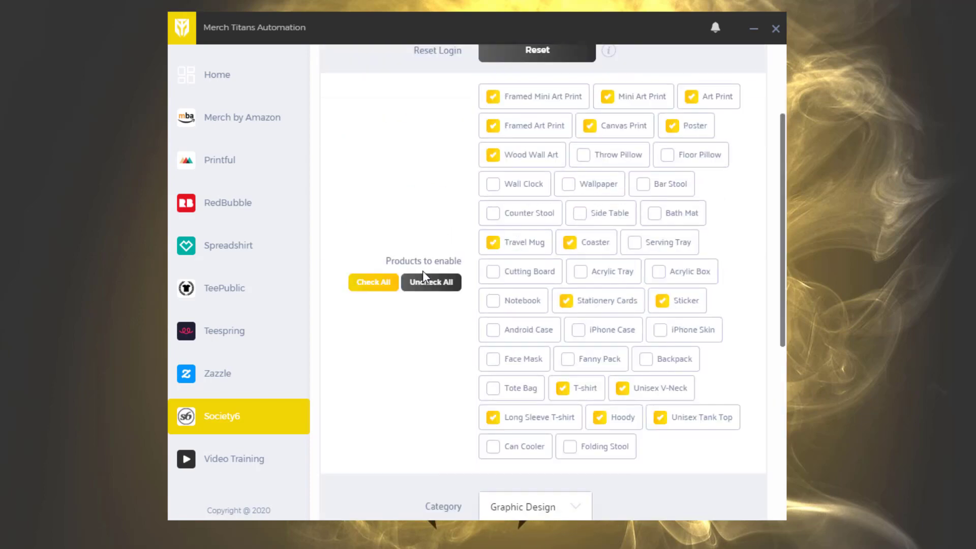
left_click(431, 282)
left_click(382, 288)
left_click(441, 285)
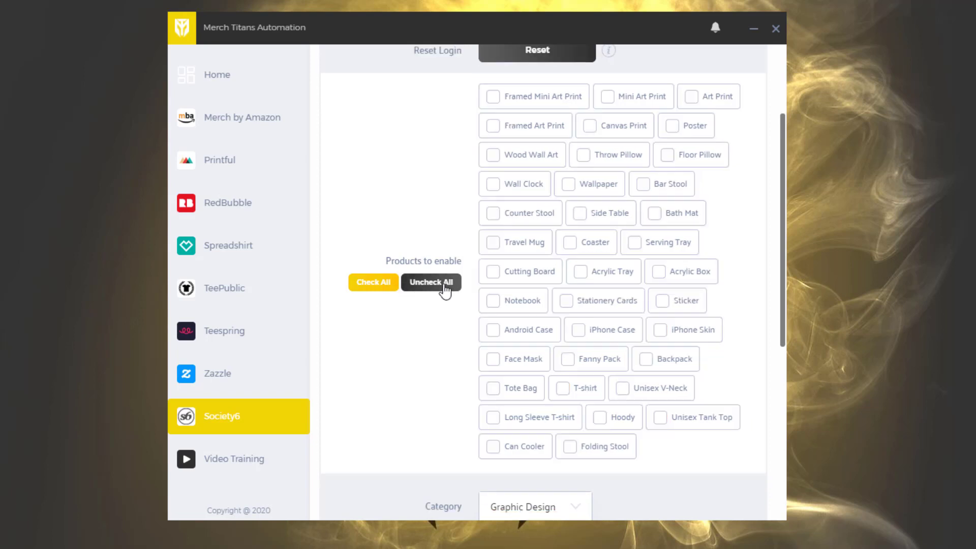
scroll(610, 261, "up", 1)
left_click(493, 168)
left_click(611, 169)
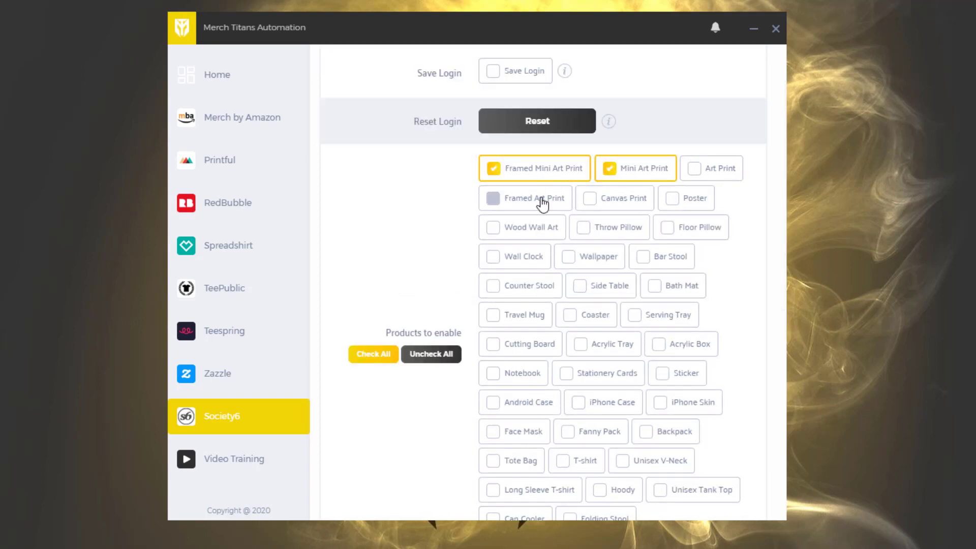
left_click(495, 198)
left_click(637, 213)
left_click(689, 199)
left_click(689, 199)
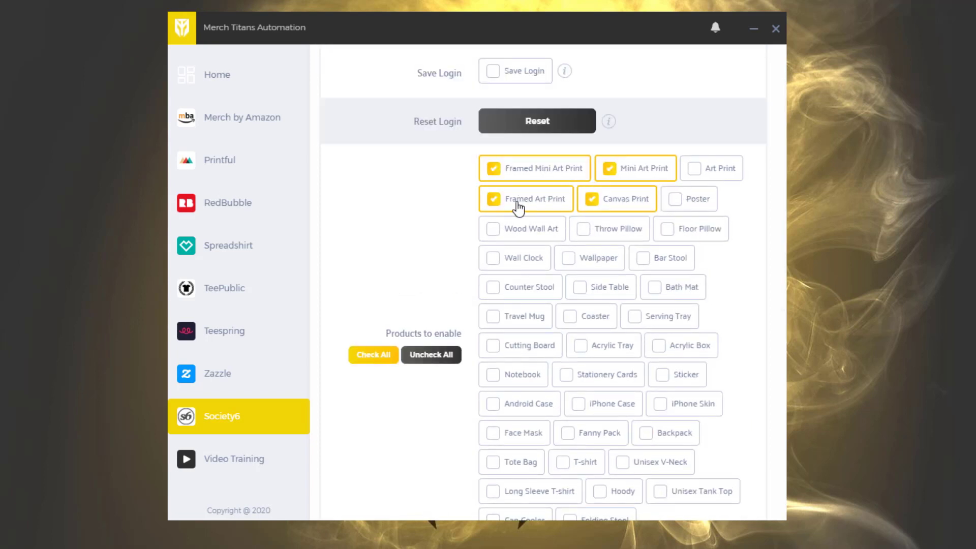
left_click(517, 206)
left_click(515, 168)
left_click(650, 171)
left_click(645, 194)
Examine the Society6 category choices and the garment color settings, keeping Graphic Design as the category
scroll(657, 179, "up", 1)
scroll(653, 178, "down", 6)
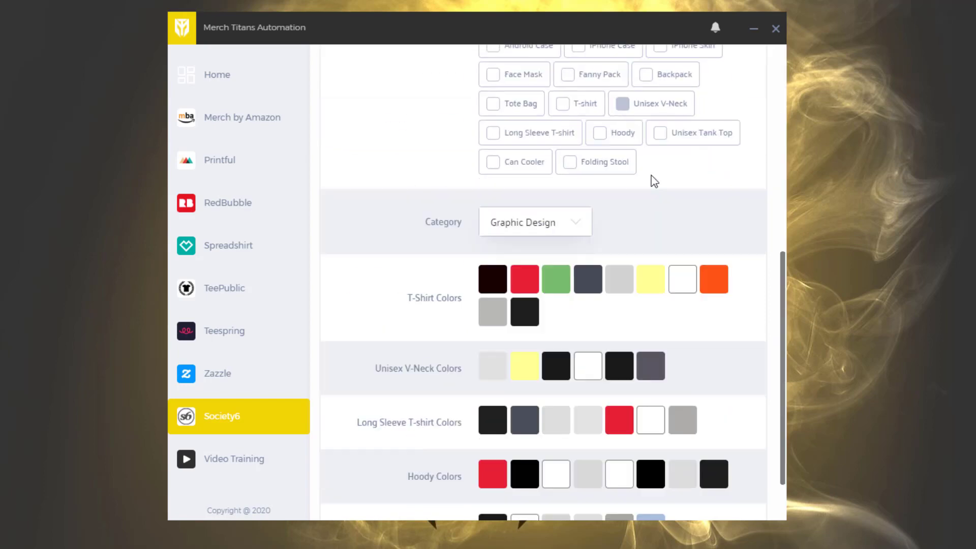
left_click(532, 233)
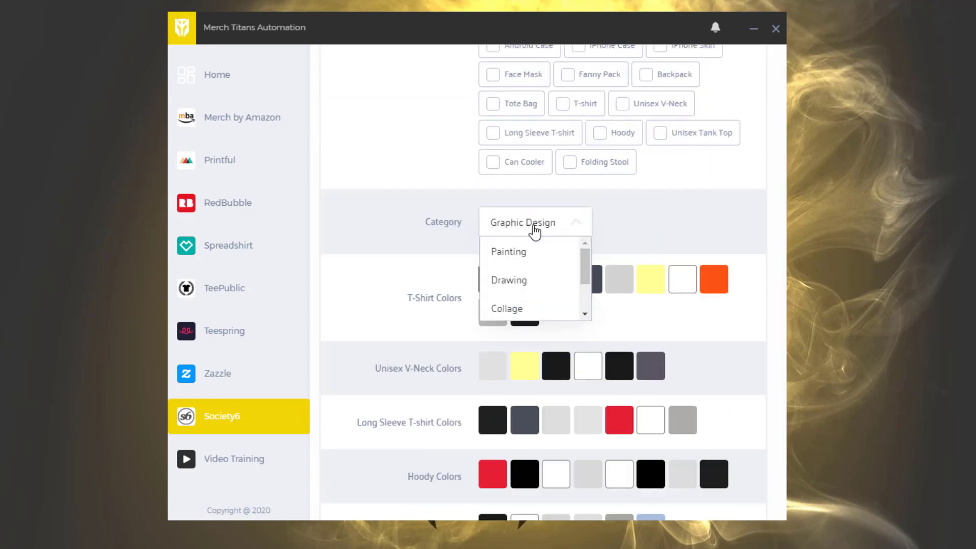
scroll(539, 274, "down", 2)
scroll(540, 285, "down", 1)
left_click(537, 221)
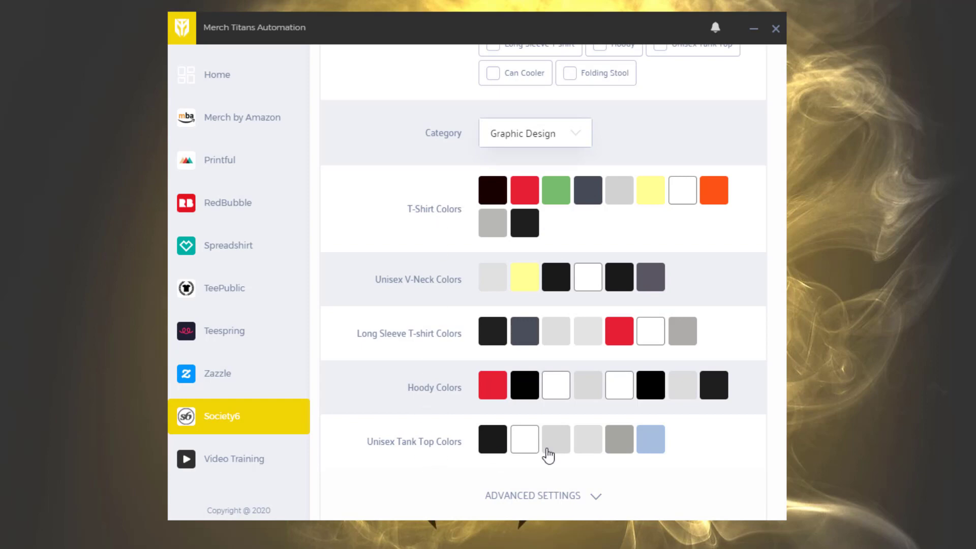
Check the Save Login explanation and enable saving the login for Society6
scroll(565, 320, "up", 10)
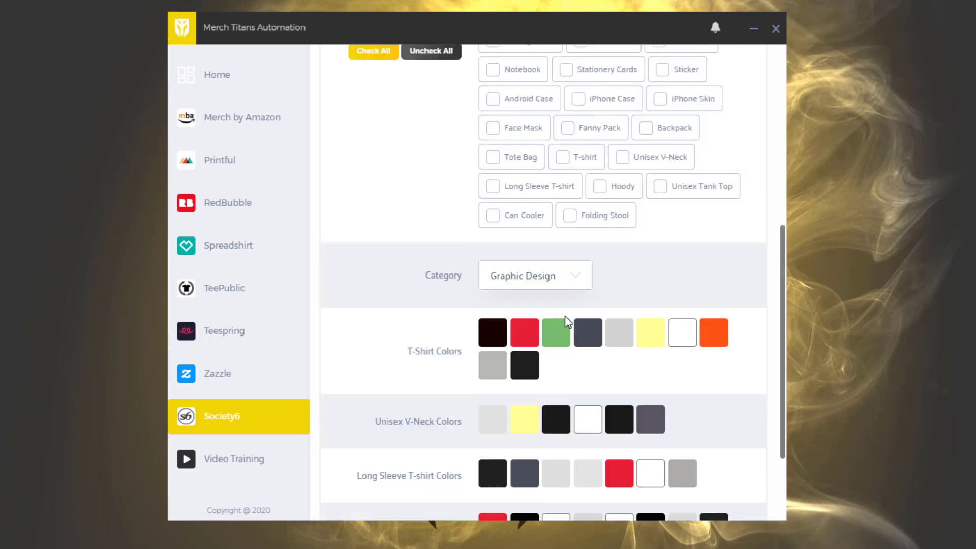
scroll(564, 312, "up", 1)
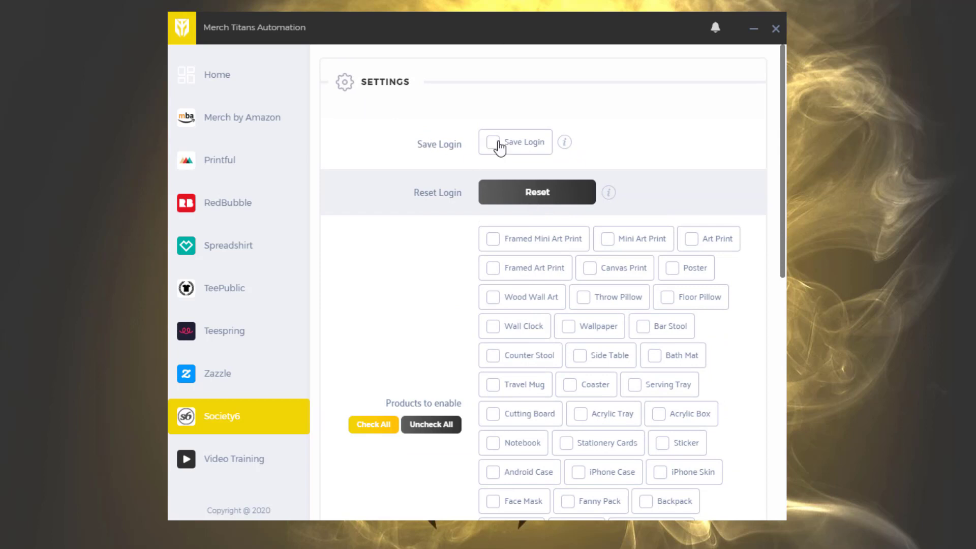
mouse_move(564, 142)
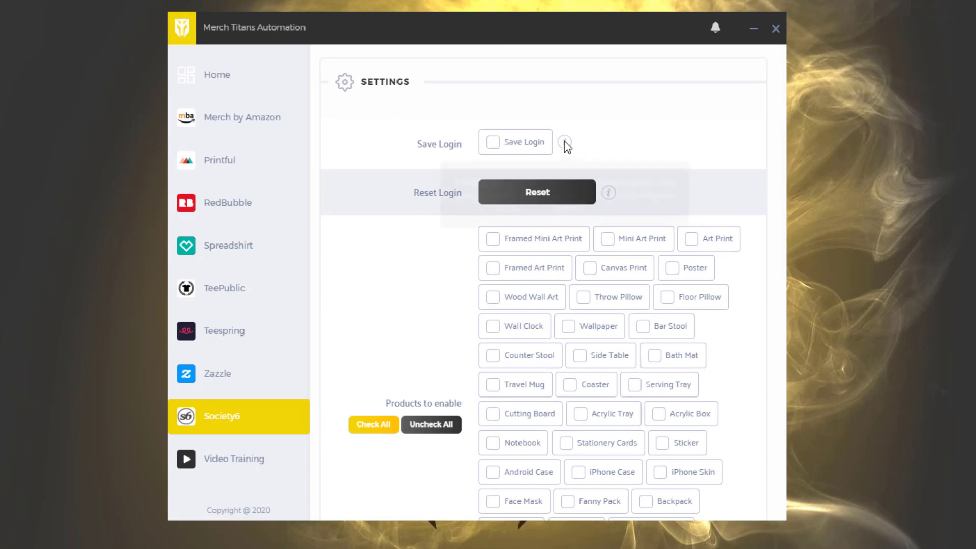
left_click(518, 147)
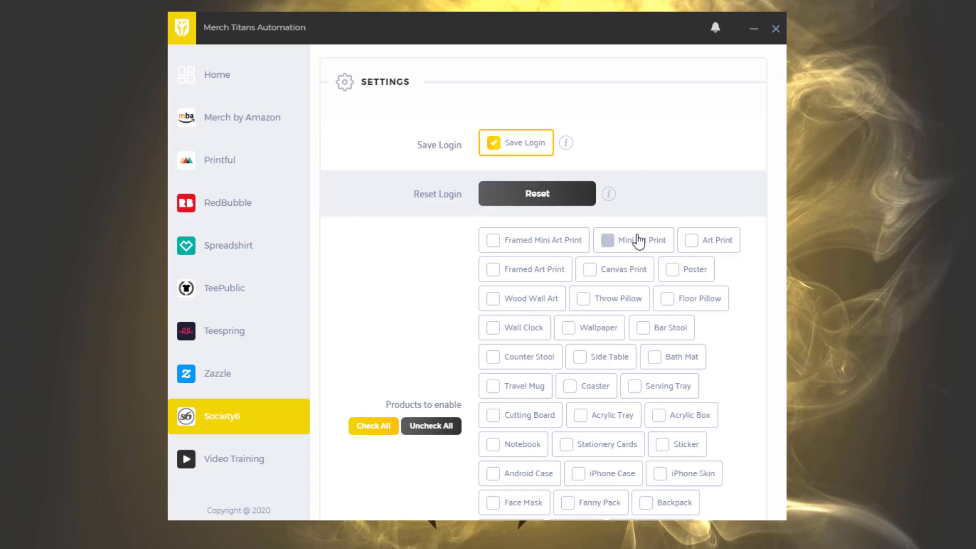
Enable the wall products Framed Mini Art Print, Mini Art Print, Art Print, Framed Art Print, Canvas Print, Poster and Wood Wall Art
scroll(635, 242, "down", 2)
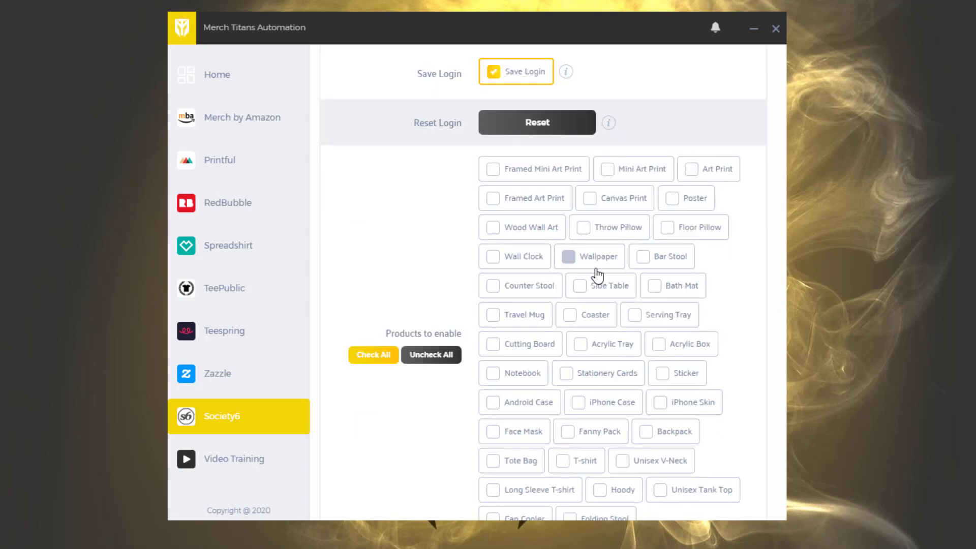
left_click(538, 169)
left_click(636, 168)
left_click(715, 168)
left_click(539, 199)
left_click(623, 199)
left_click(694, 199)
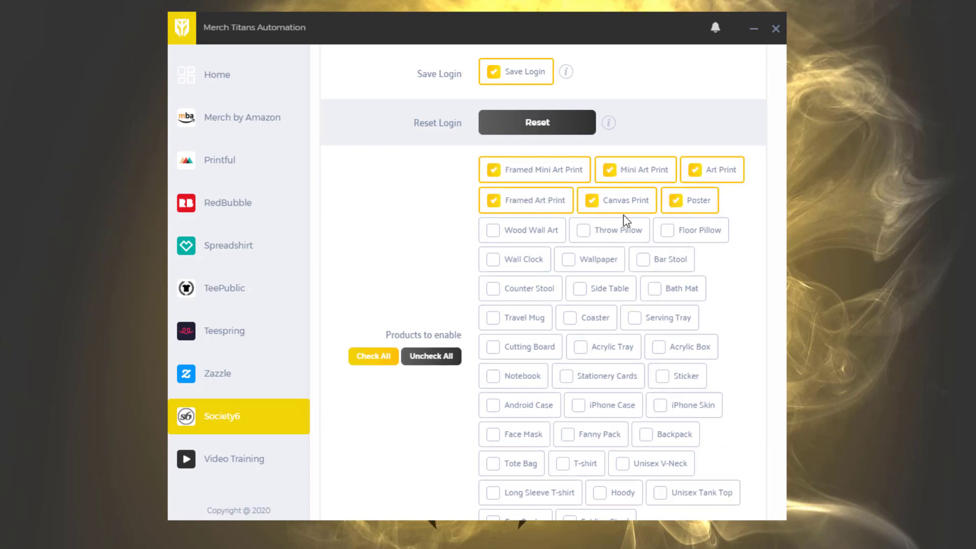
left_click(503, 229)
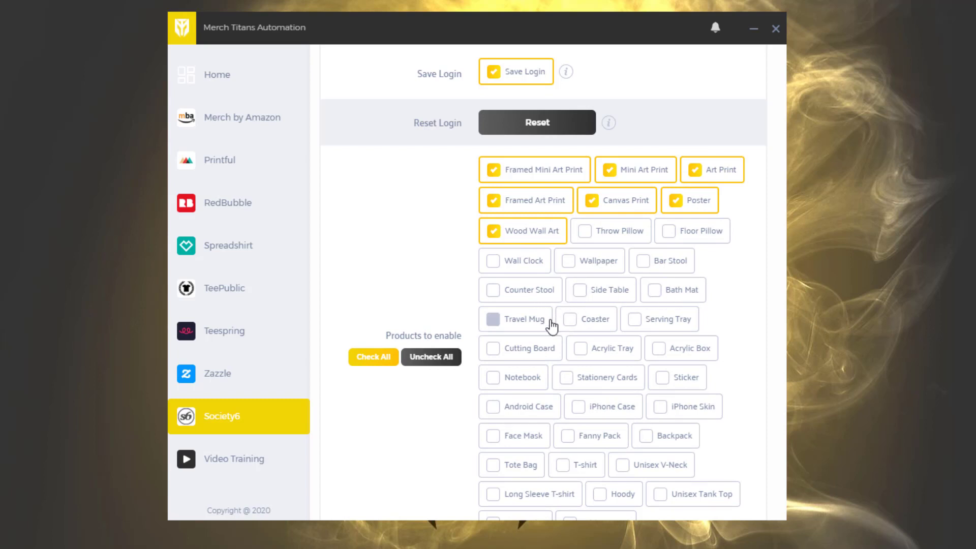
Enable the products Coaster, Stationery Cards, T-shirt, Unisex V-Neck, Long Sleeve T-shirt, Hoody and Unisex Tank Top
left_click(592, 320)
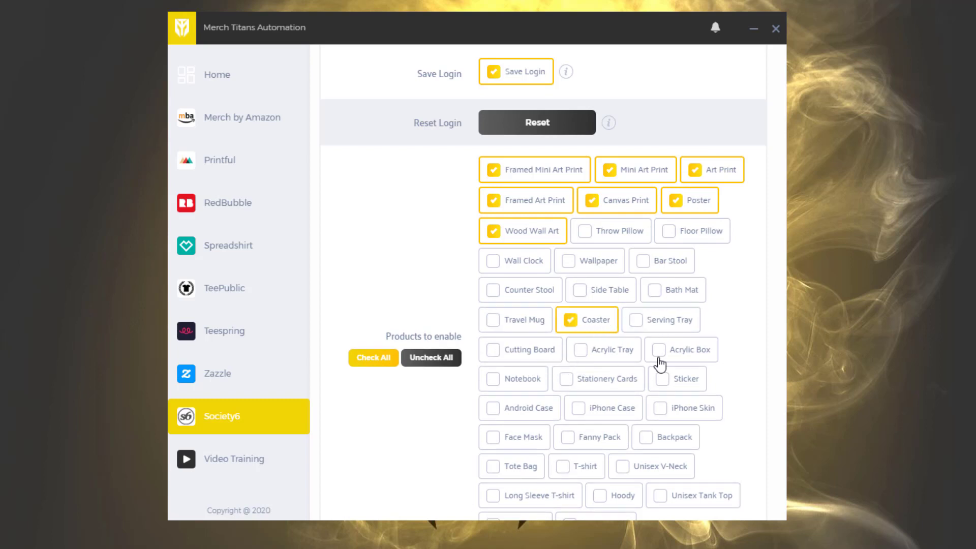
left_click(617, 378)
scroll(618, 374, "down", 1)
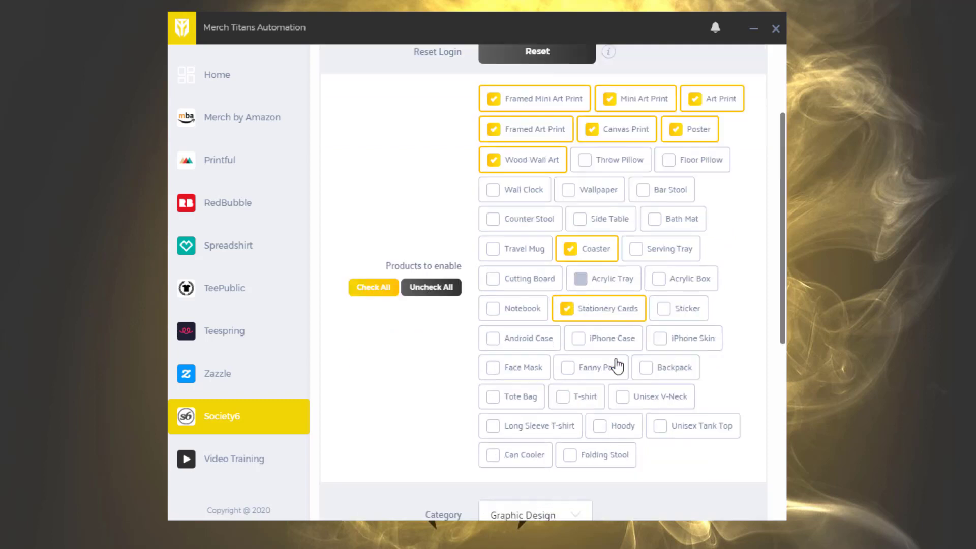
left_click(580, 396)
left_click(656, 397)
left_click(534, 427)
left_click(617, 427)
left_click(711, 432)
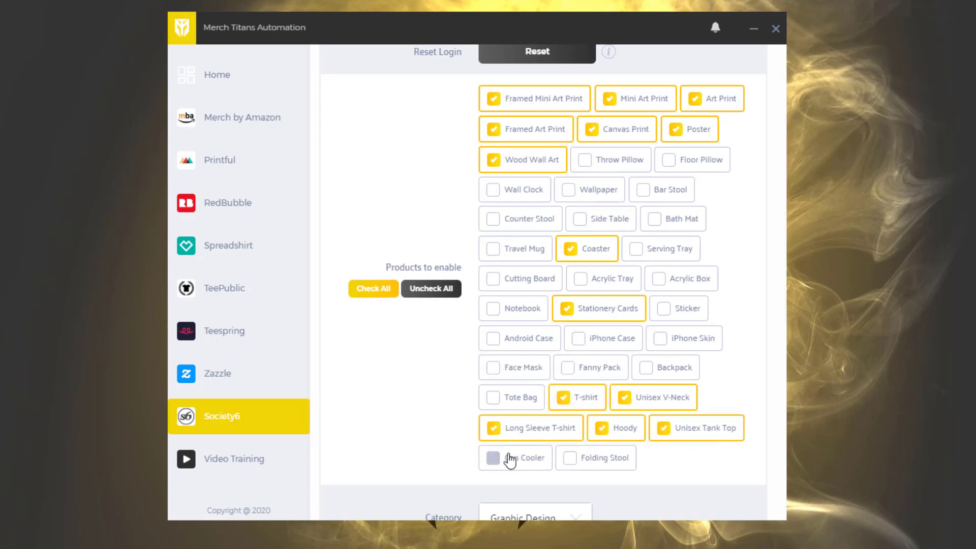
Enable the Travel Mug product and review the selected Society6 products
left_click(525, 251)
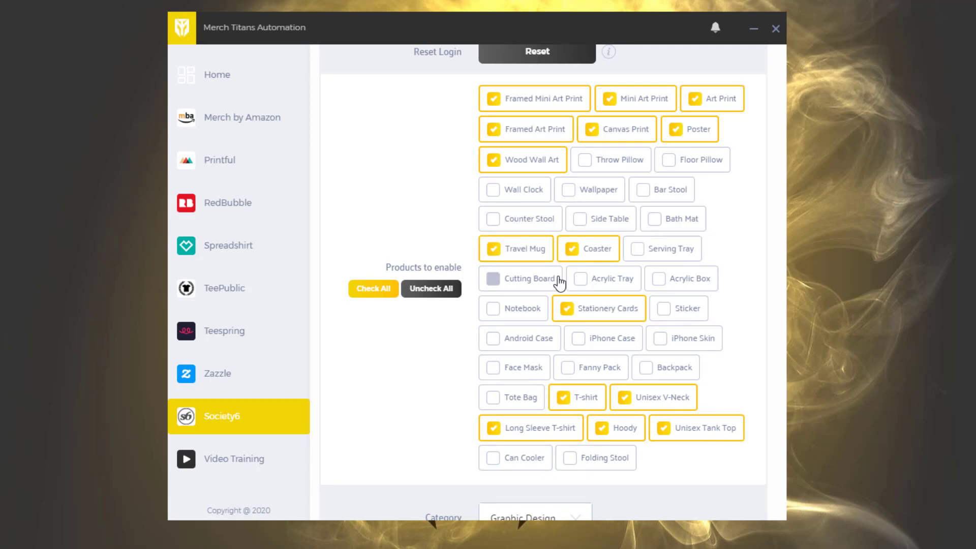
scroll(683, 422, "up", 1)
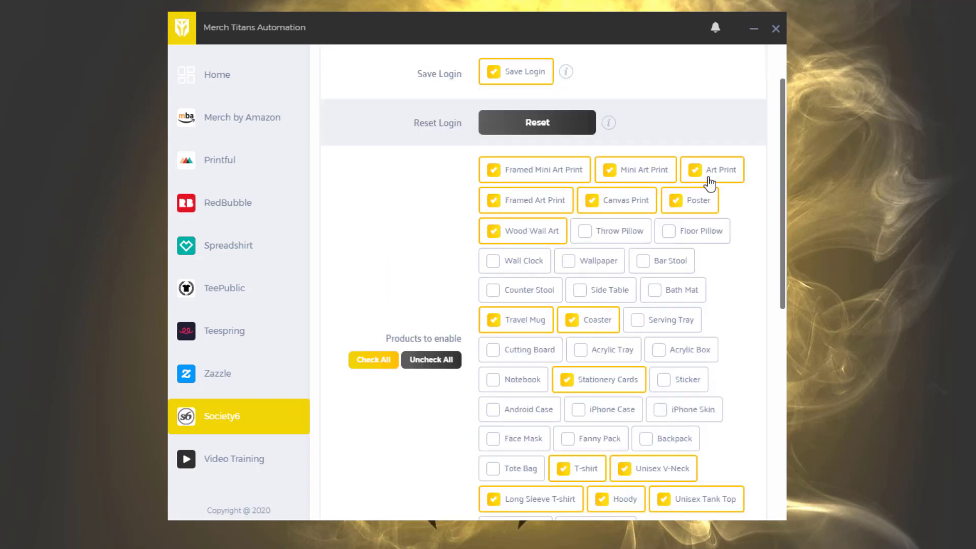
scroll(585, 175, "down", 1)
scroll(584, 175, "down", 1)
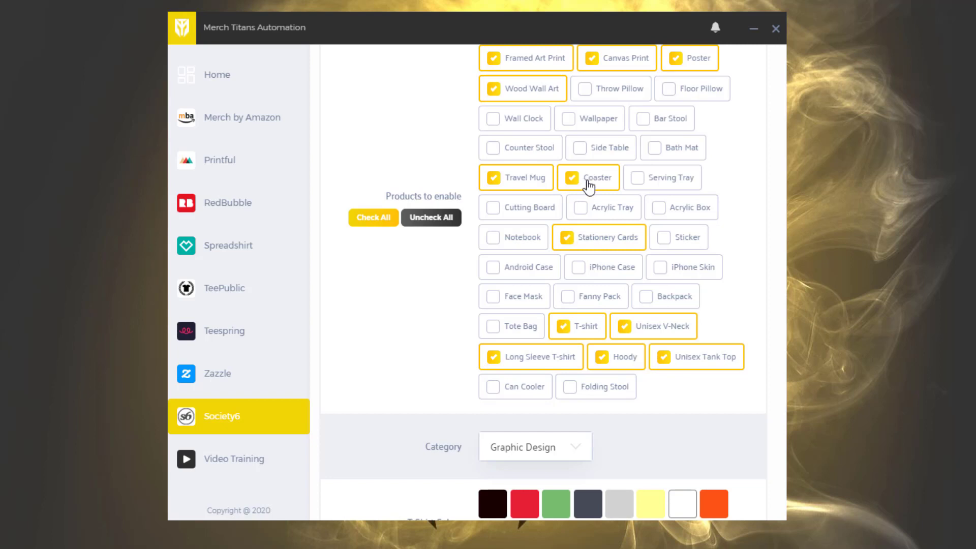
scroll(589, 178, "up", 2)
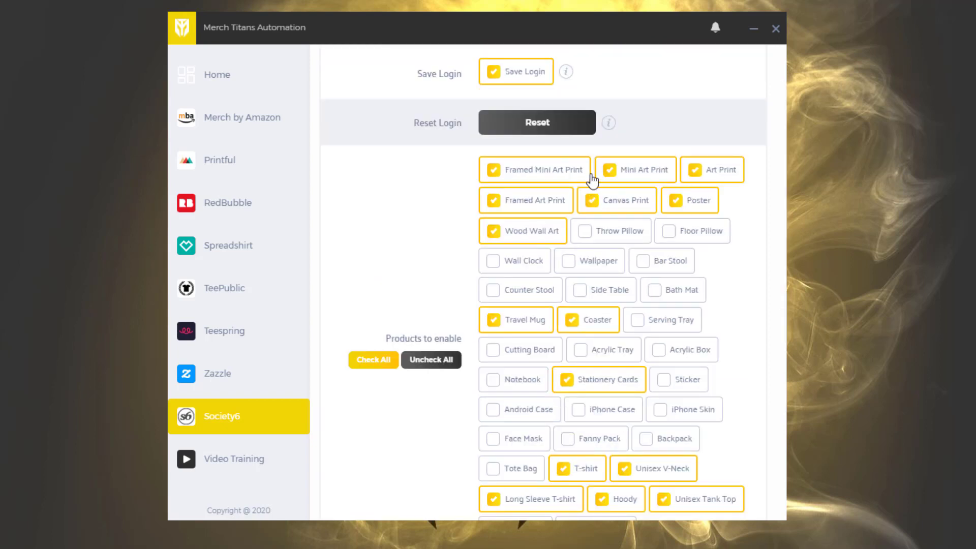
scroll(608, 196, "down", 2)
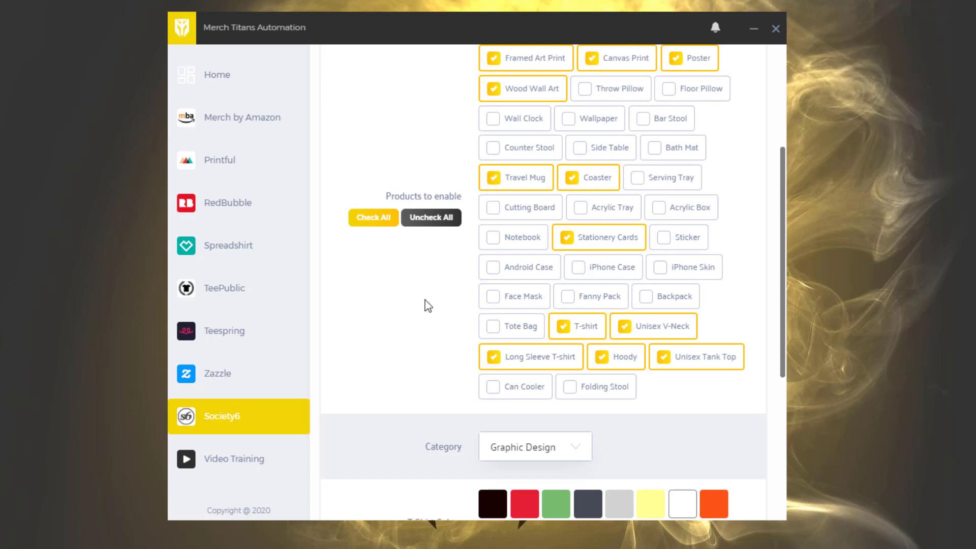
Select the T-shirt colors brownish black, red, dark slate, orange, medium grey and charcoal black
scroll(612, 247, "down", 2)
scroll(608, 239, "down", 1)
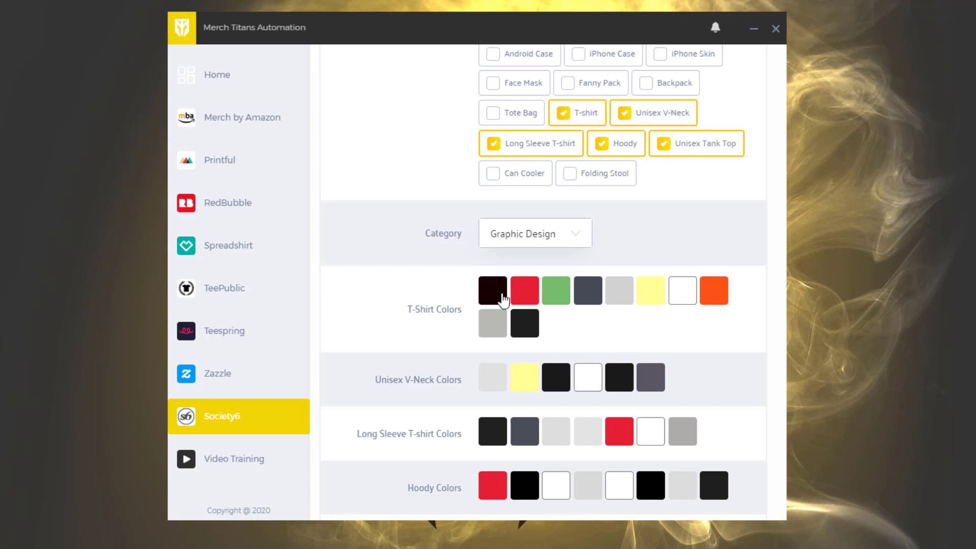
left_click(502, 297)
left_click(530, 300)
left_click(597, 302)
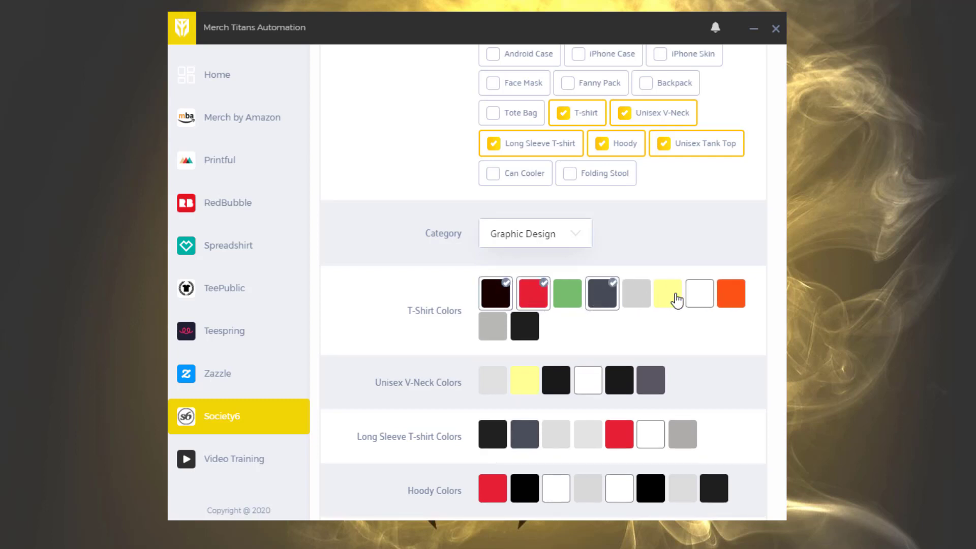
left_click(730, 296)
left_click(493, 328)
left_click(532, 328)
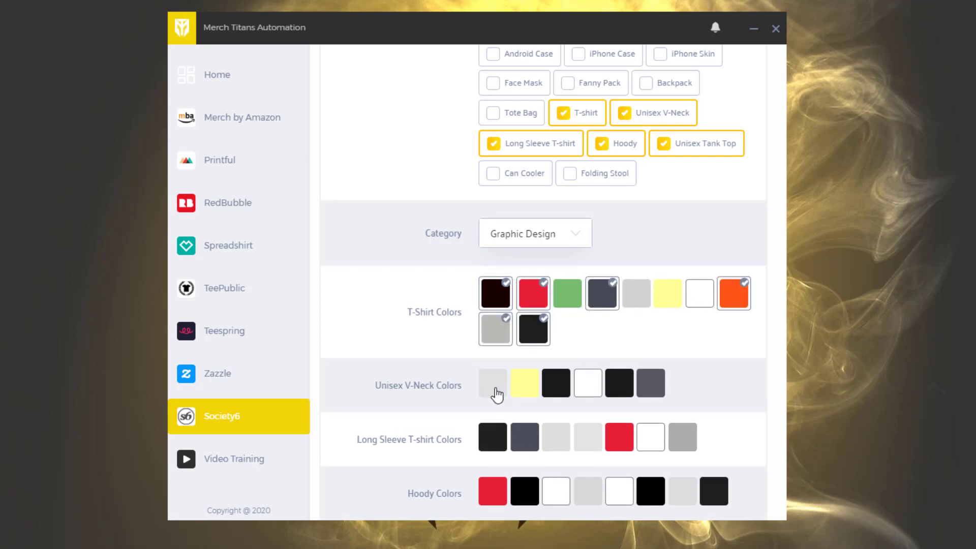
Select the Unisex V-Neck colors light grey, both blacks, white and dark purplish grey, leaving out yellow
left_click(497, 394)
left_click(560, 398)
left_click(600, 397)
left_click(634, 396)
left_click(669, 398)
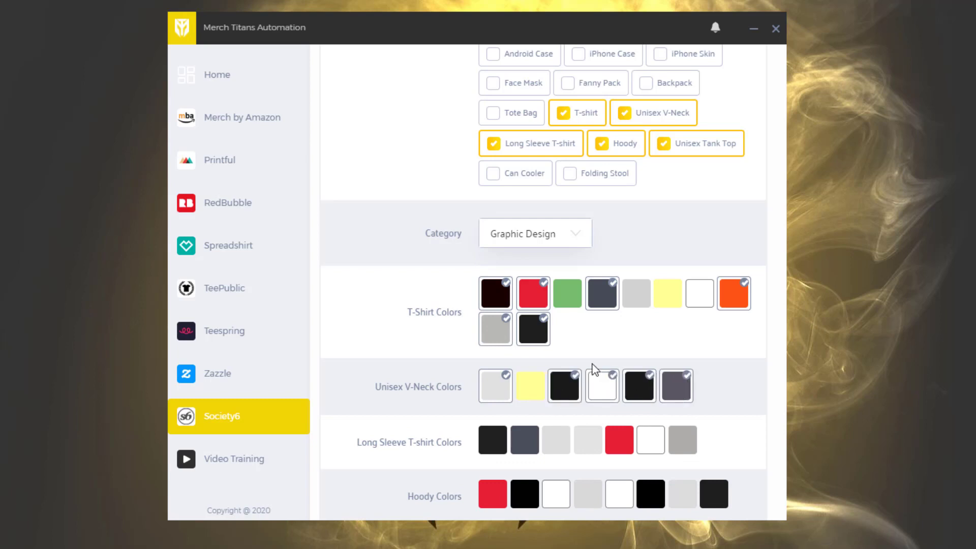
Select the Long Sleeve T-shirt colors black, dark slate, red and medium grey
scroll(592, 366, "down", 2)
left_click(494, 333)
left_click(534, 333)
left_click(626, 340)
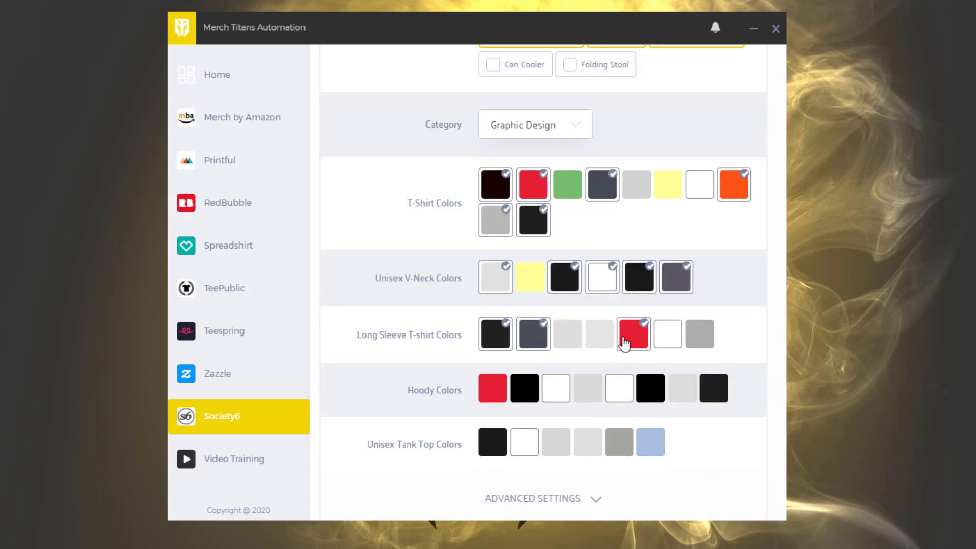
left_click(706, 339)
Select the Hoody colors red, both blacks, both whites and charcoal, leaving out the two light greys
left_click(496, 389)
left_click(528, 389)
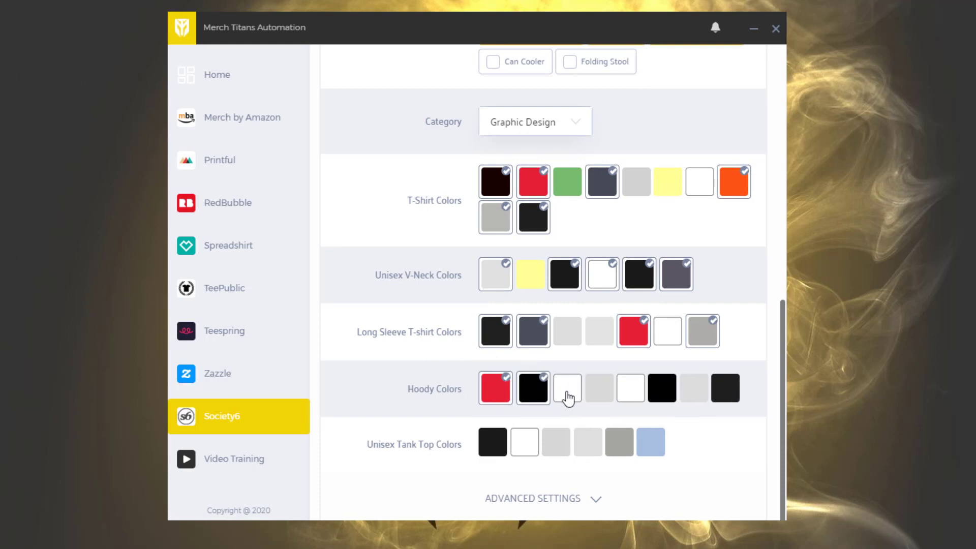
left_click(546, 388)
left_click(562, 392)
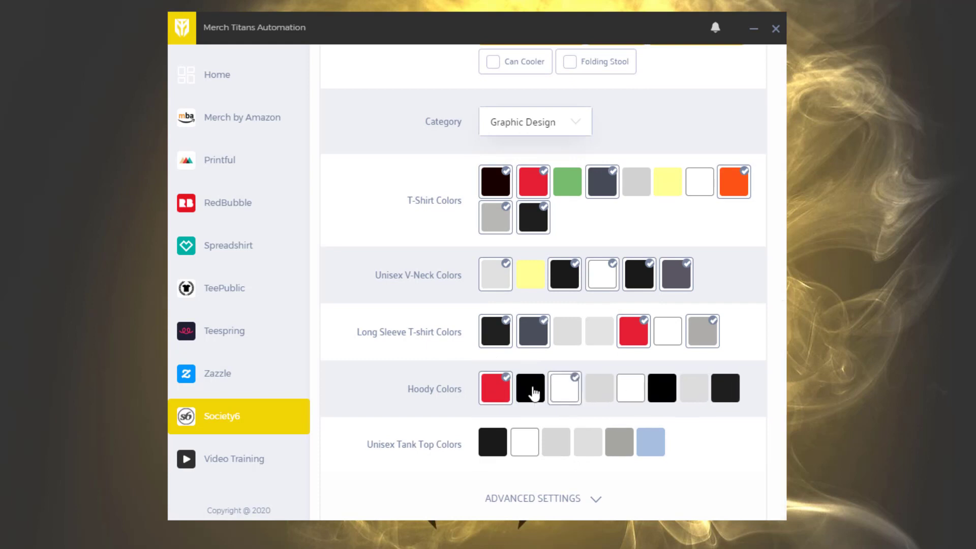
left_click(532, 391)
left_click(637, 392)
left_click(675, 391)
left_click(747, 394)
Select all the Unisex Tank Top colors: black, white, both light greys, medium grey and light blue
scroll(630, 407, "down", 1)
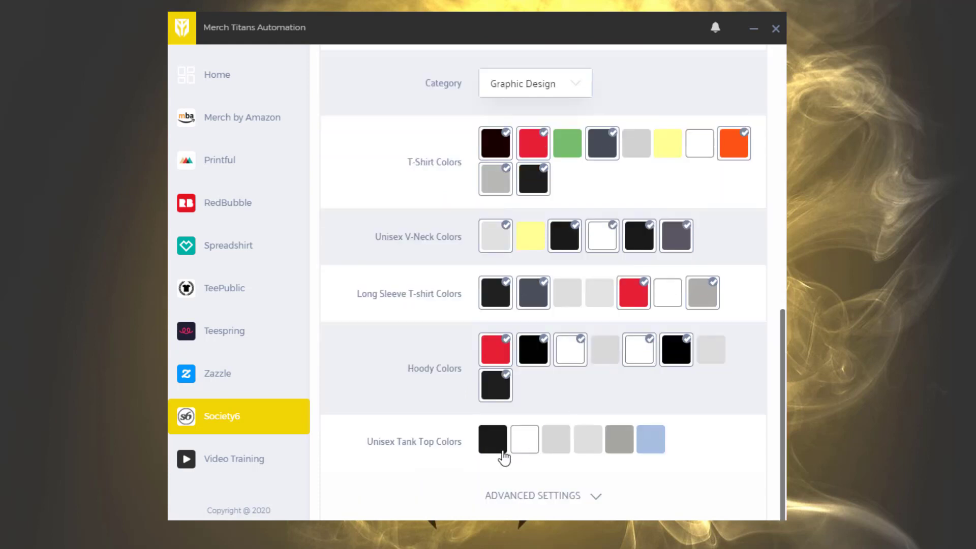
left_click(502, 450)
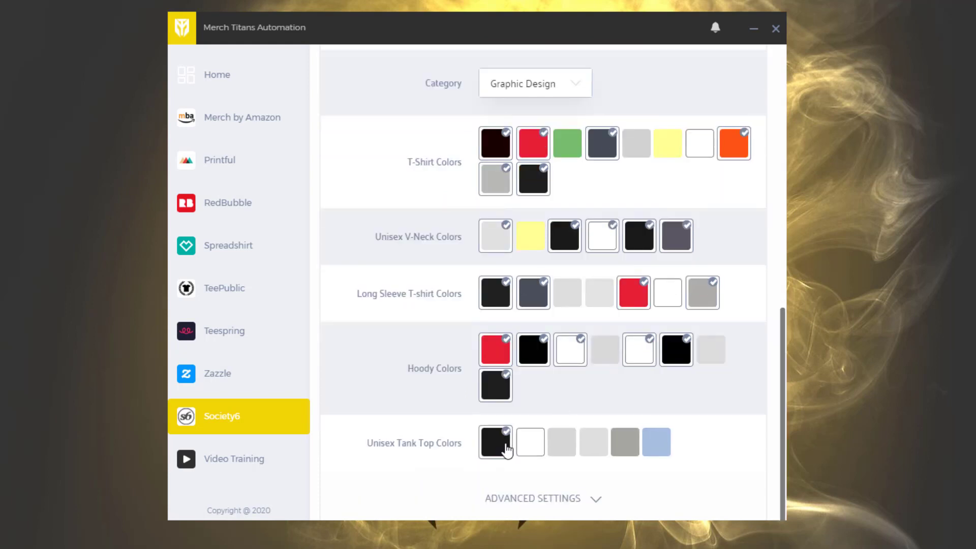
left_click(562, 445)
left_click(602, 445)
left_click(638, 445)
left_click(531, 447)
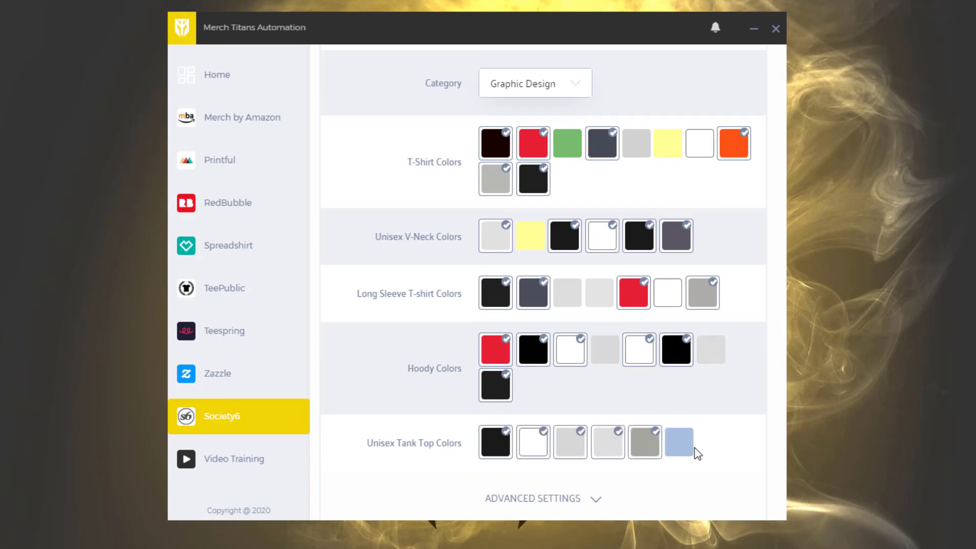
Expand the advanced settings and examine the XLSX Title Column choices, keeping Title as the column
scroll(617, 376, "up", 12)
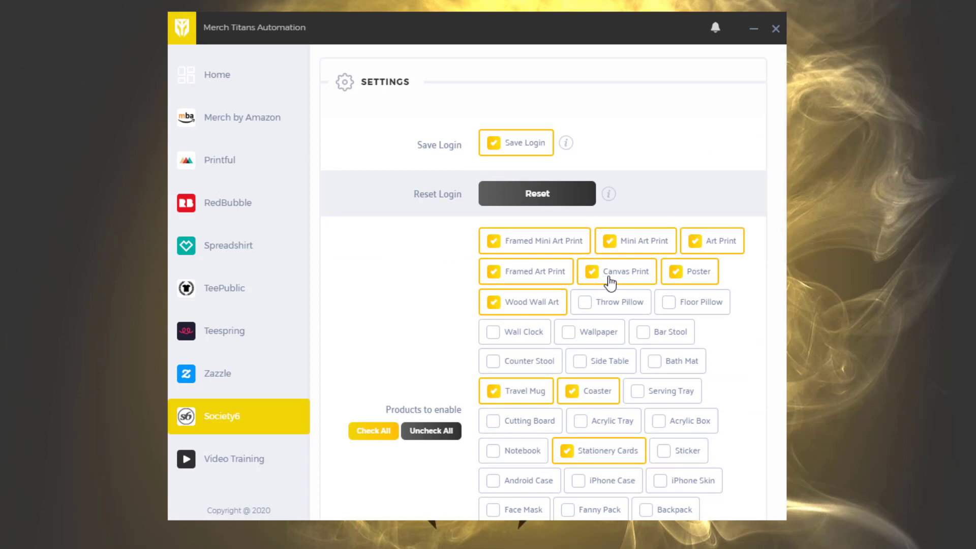
scroll(610, 284, "down", 12)
left_click(594, 498)
scroll(656, 359, "down", 4)
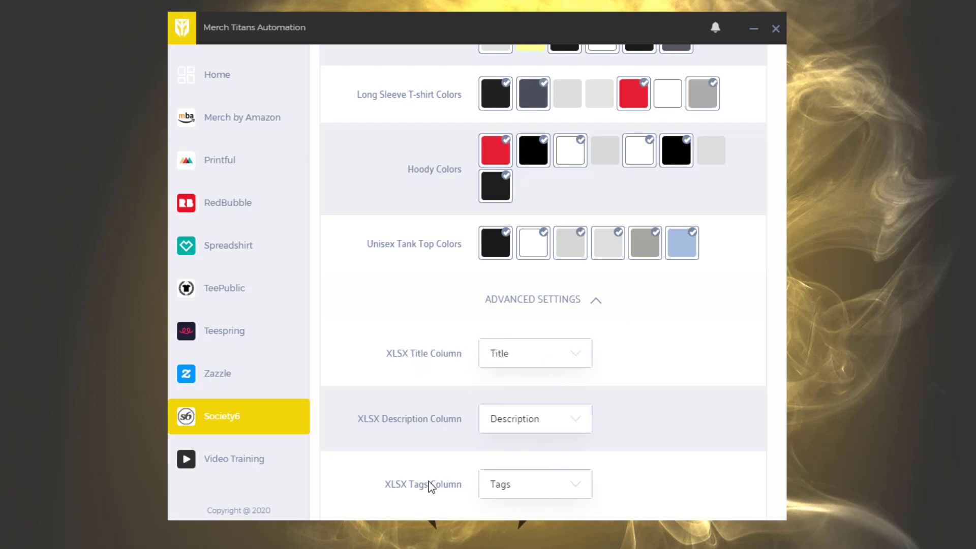
left_click(524, 346)
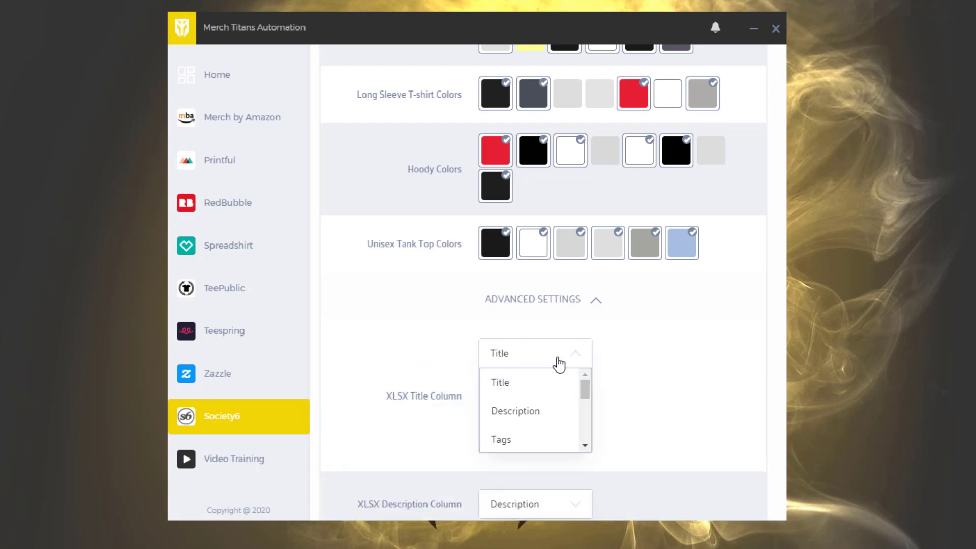
left_click(643, 370)
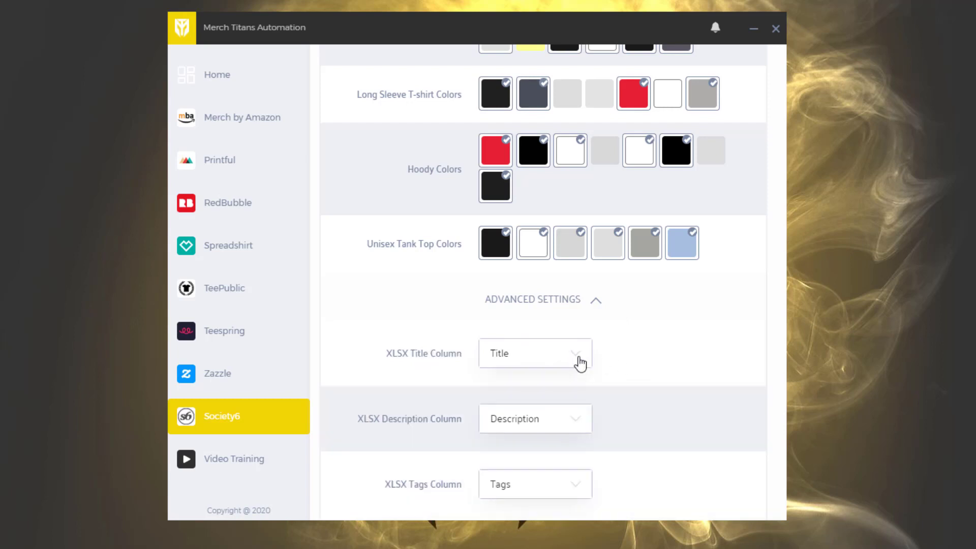
left_click(581, 363)
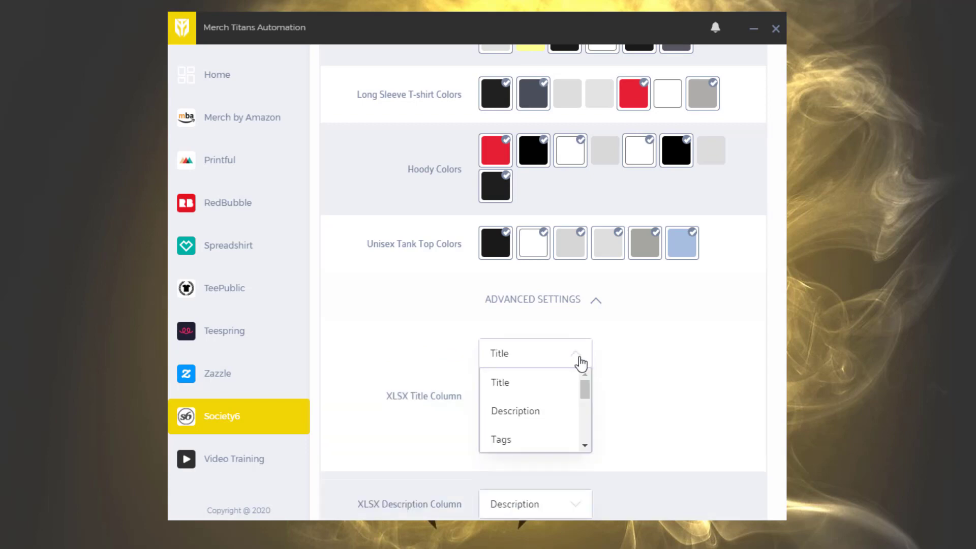
scroll(556, 392, "down", 5)
scroll(546, 370, "up", 5)
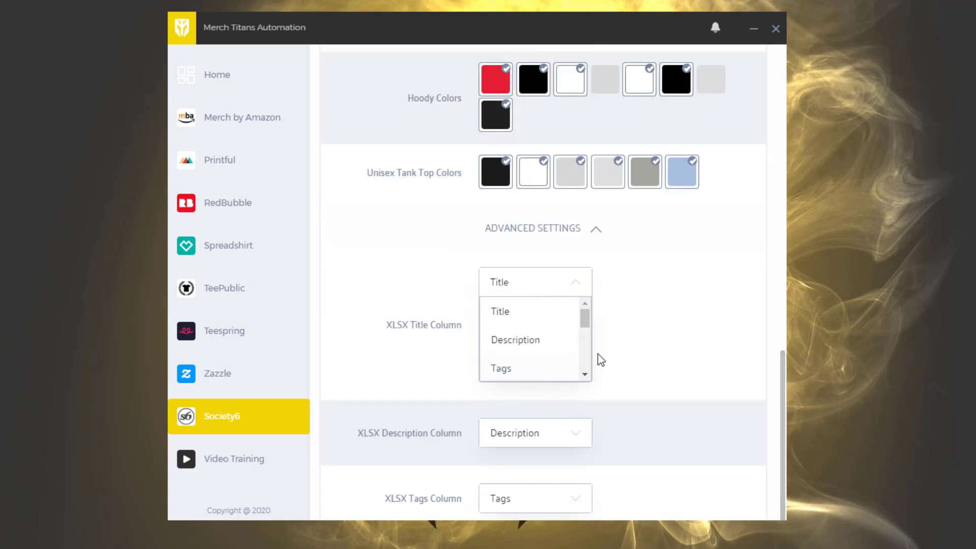
left_click(671, 331)
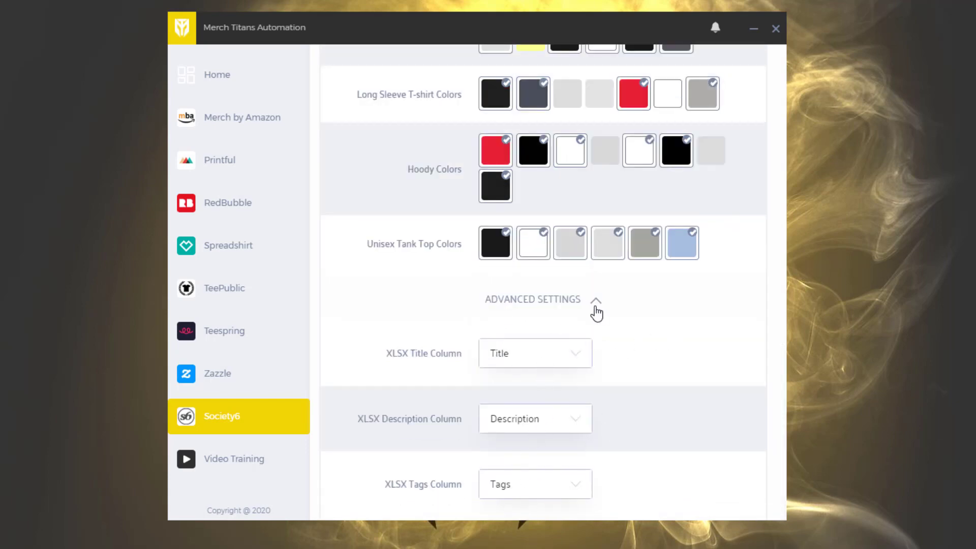
Return to the home page and start the upload of the designs to Society6
scroll(595, 310, "up", 15)
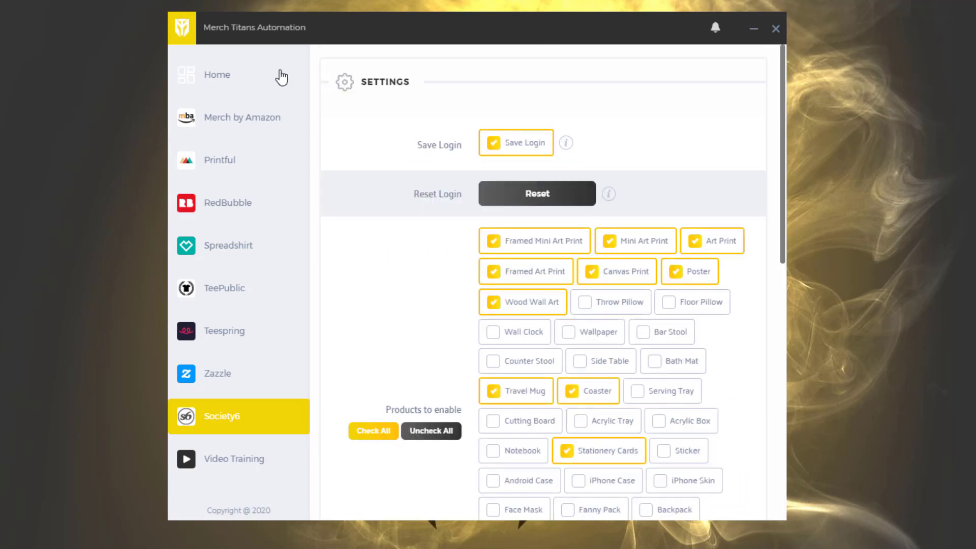
left_click(227, 76)
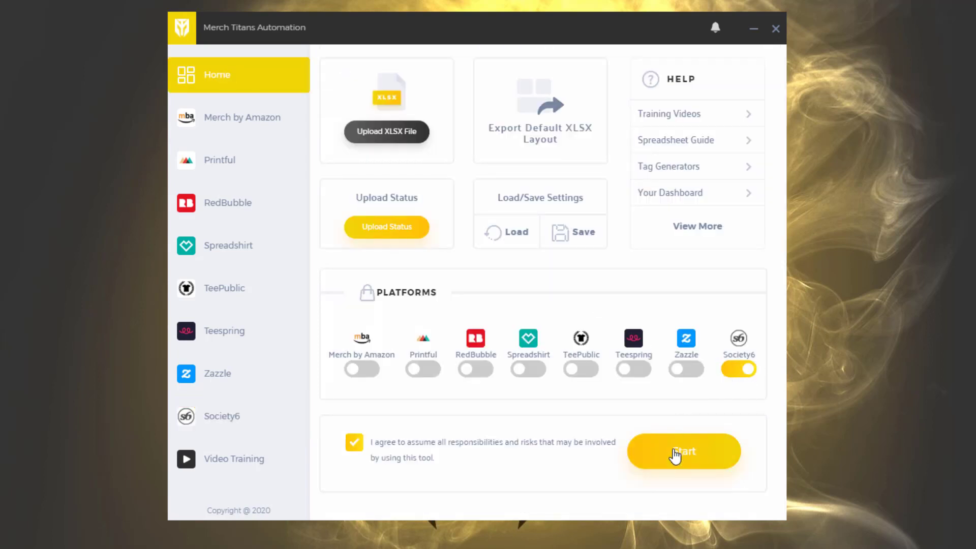
left_click(675, 455)
left_click(562, 130)
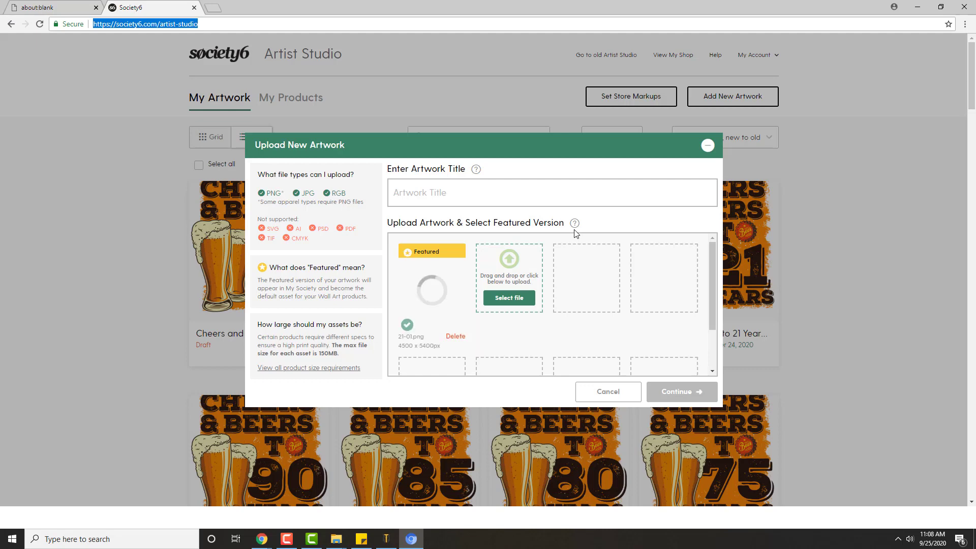
Title the new artwork "Cheers and Beers to 21 Years - 21st Birthday Gift" and proceed through the artist agreement
type("Cheers and Beers to 21 Years - 21st Birthday Gift")
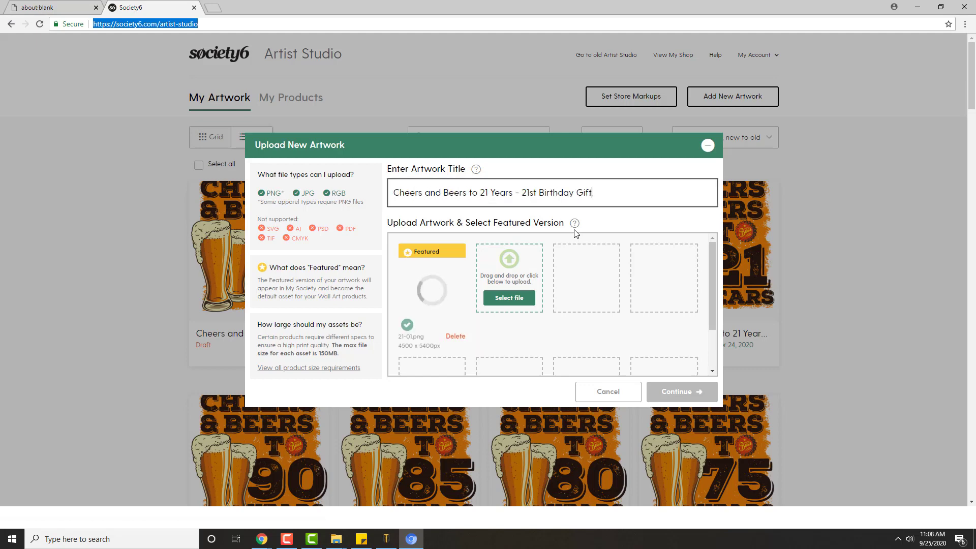
key("Return")
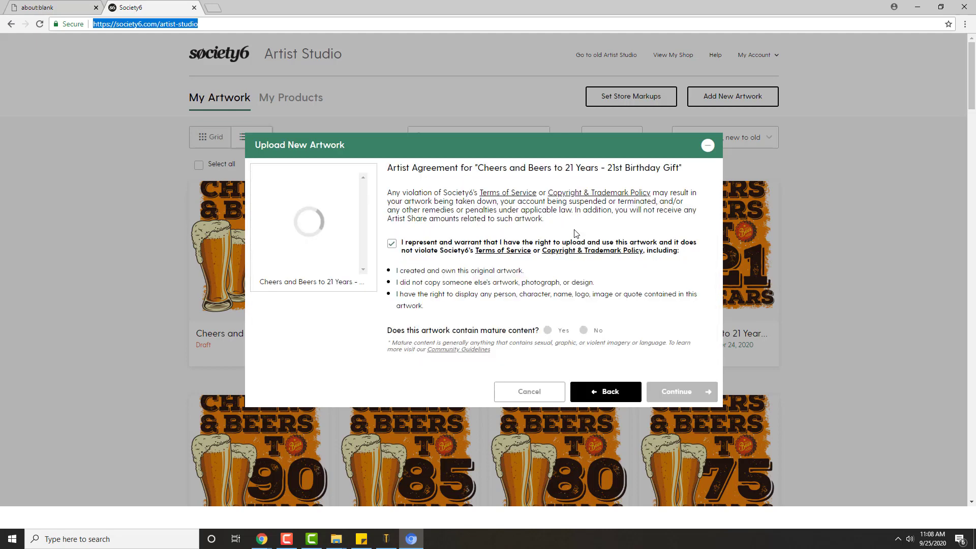
key("Return")
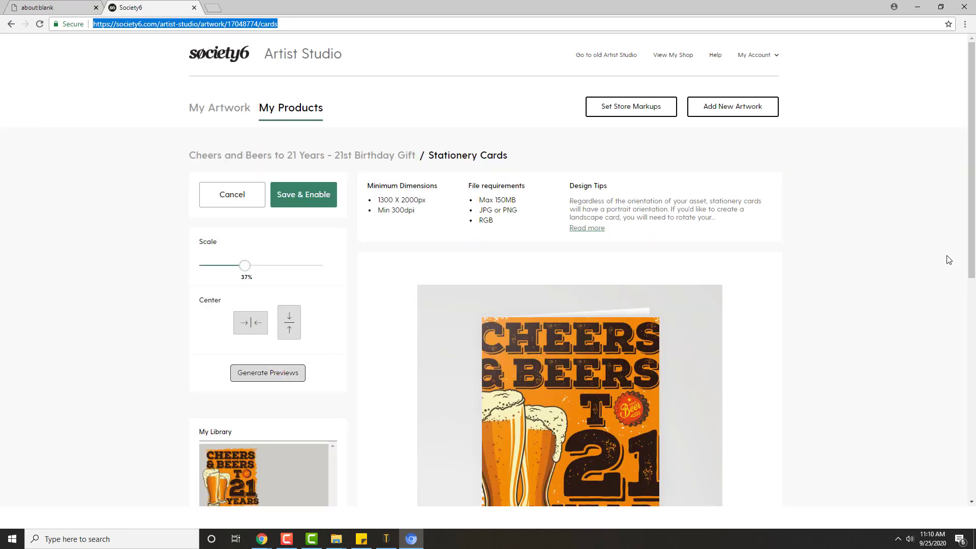
Fill in the artwork's description with the text about other birthday-year products and the perfect Christmas gift
scroll(938, 253, "down", 3)
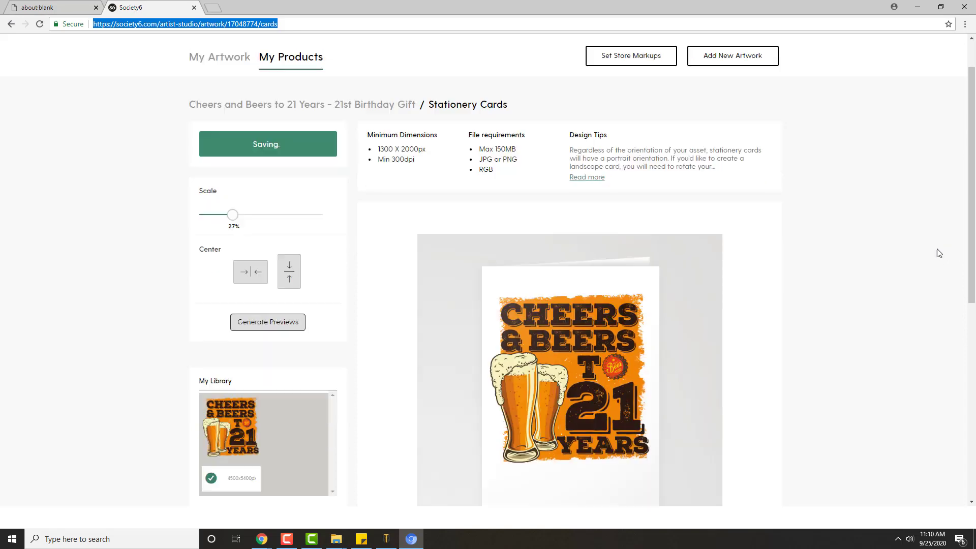
scroll(918, 261, "up", 1)
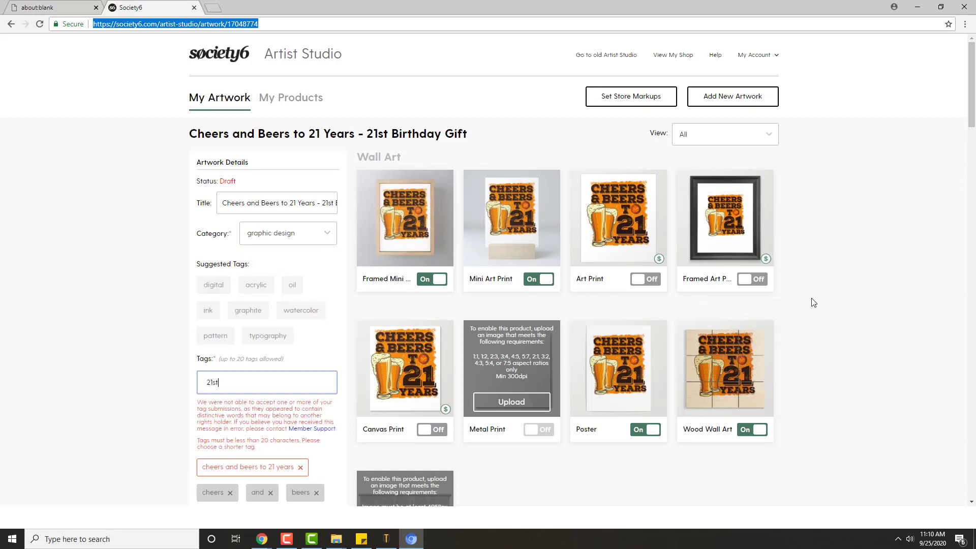
scroll(804, 315, "down", 2)
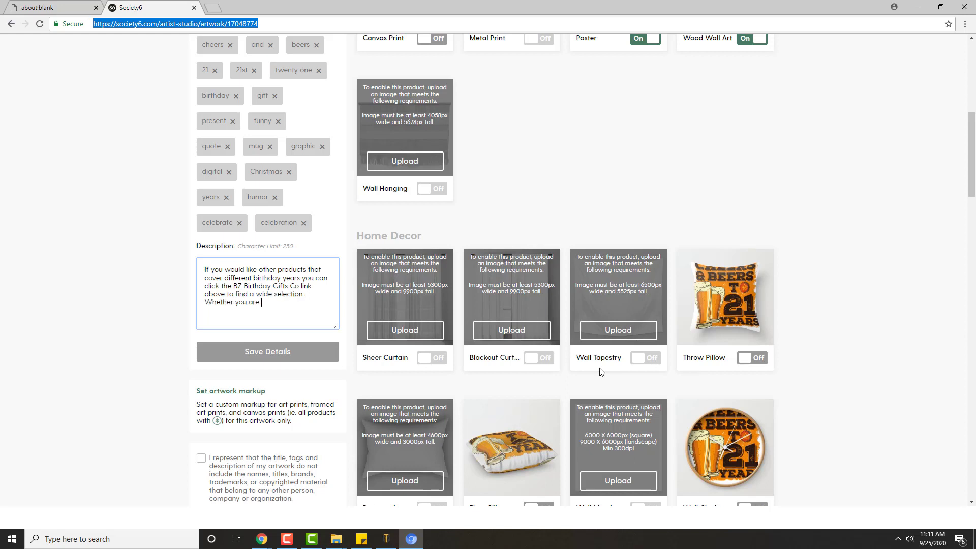
type("ect Christmas gift, c")
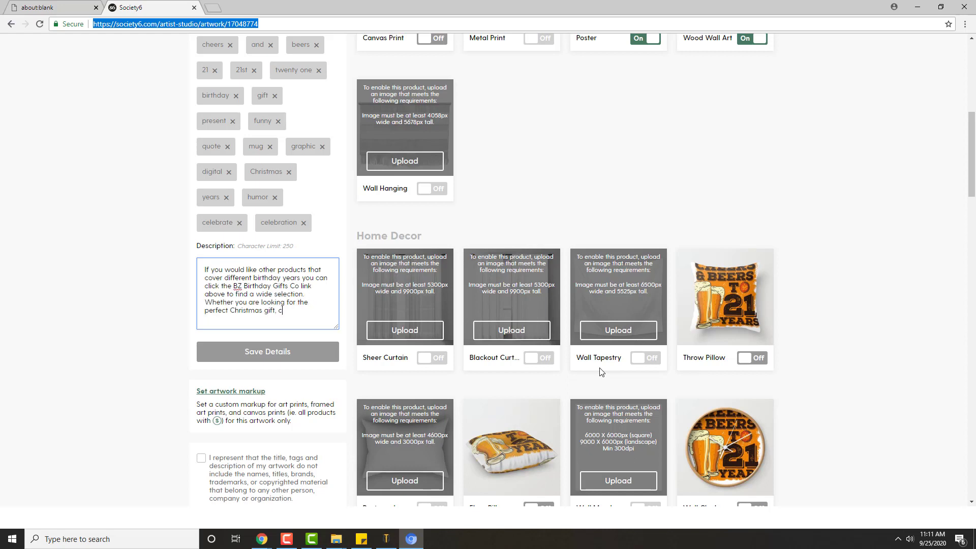
type(" a Birthda")
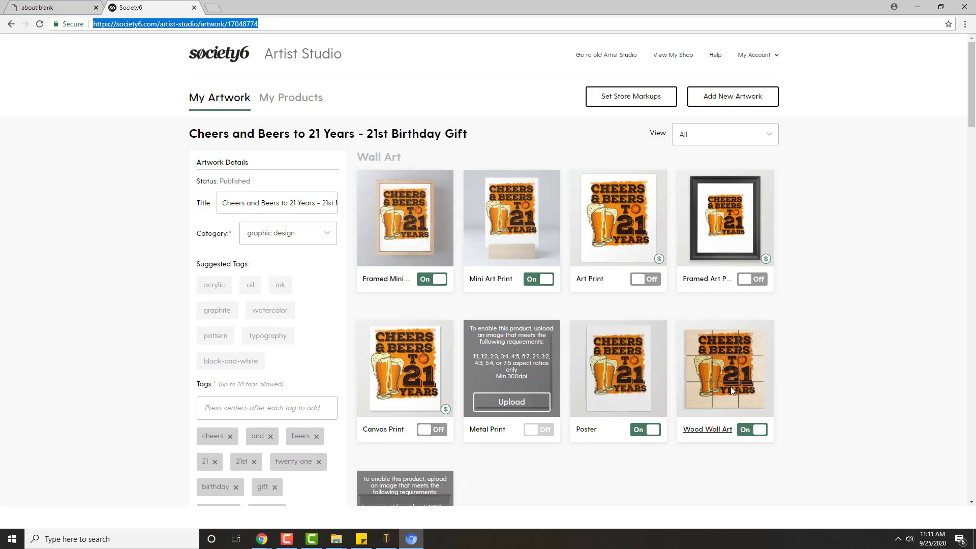
Review the 21 Years artwork's product page and switch back to the upload list in Merch Titans Automation
scroll(781, 277, "down", 15)
scroll(790, 275, "down", 16)
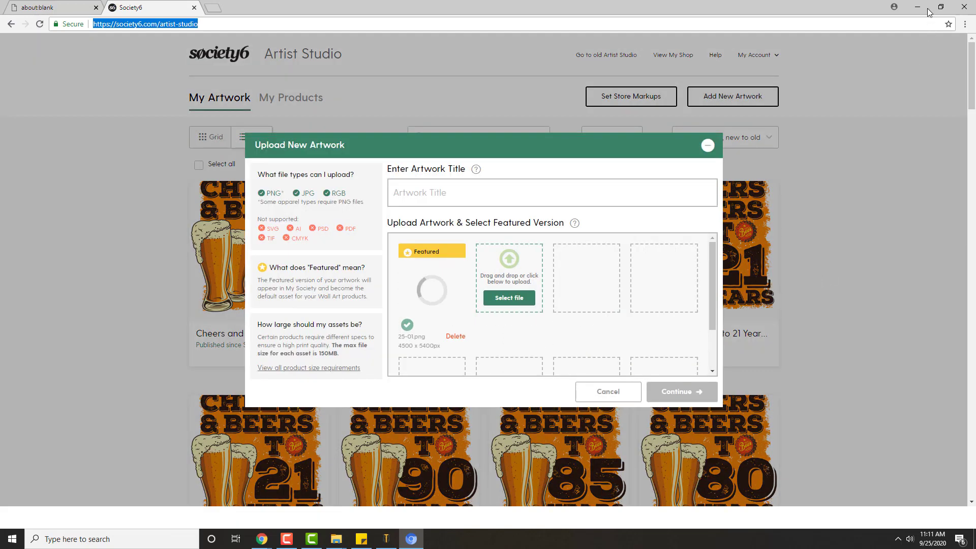
left_click(918, 7)
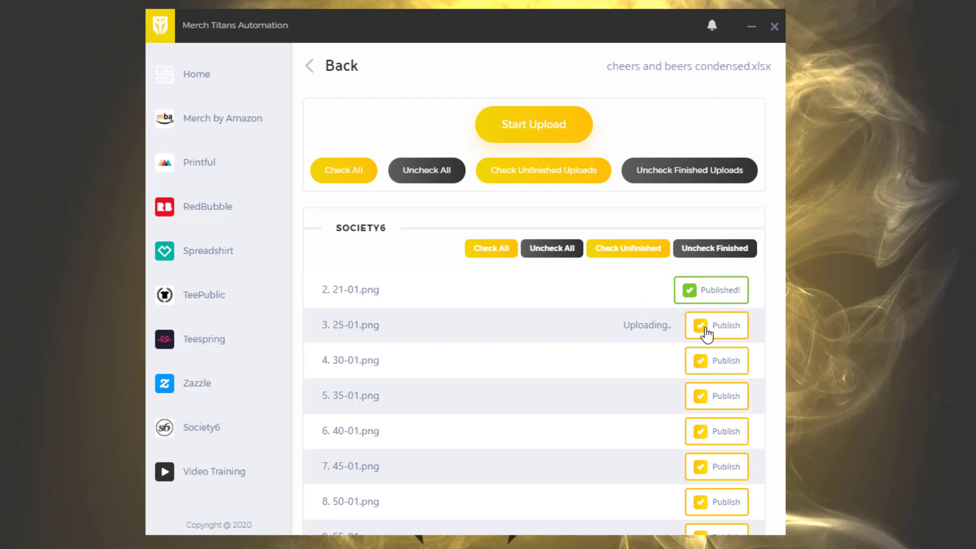
Look through the Society6 list of designs for their publishing status and return to the home page
scroll(712, 300, "down", 5)
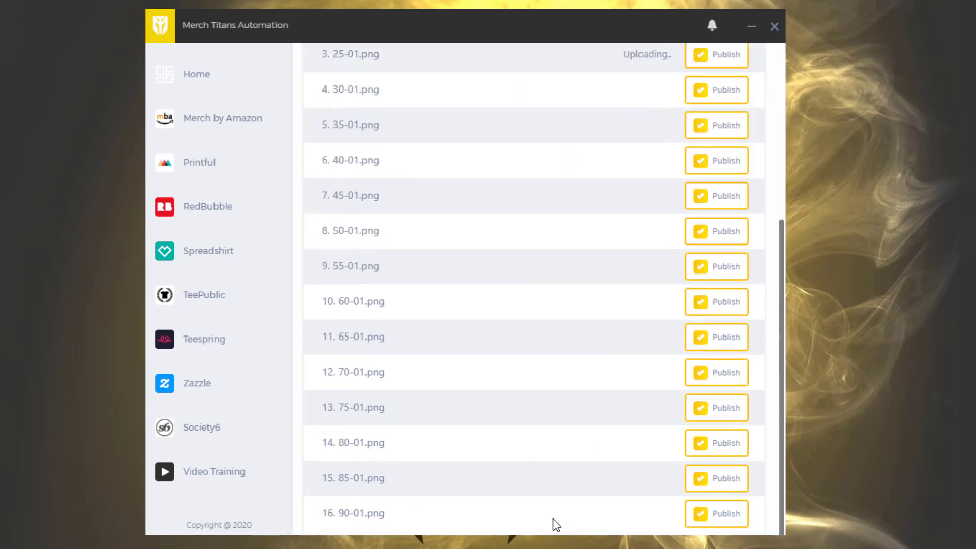
scroll(552, 519, "up", 5)
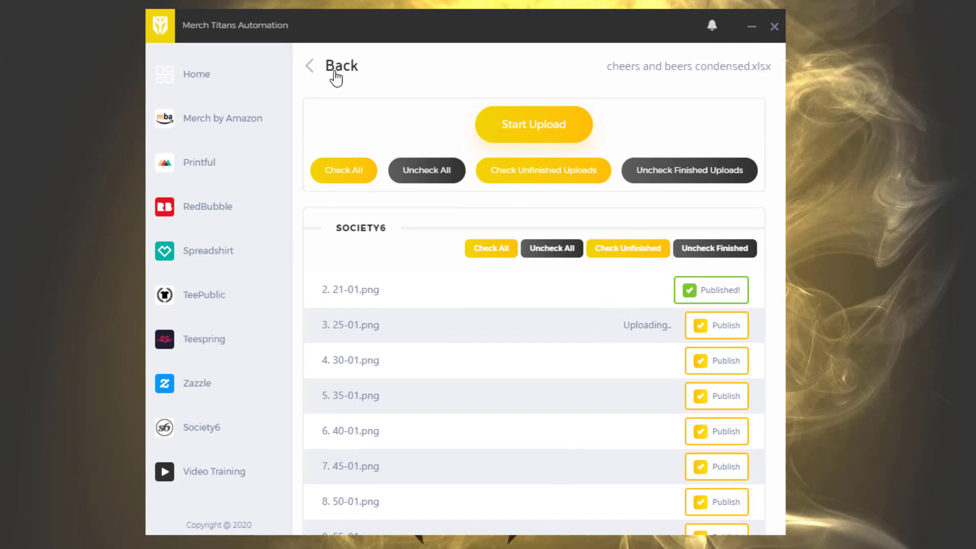
left_click(336, 78)
left_click(342, 71)
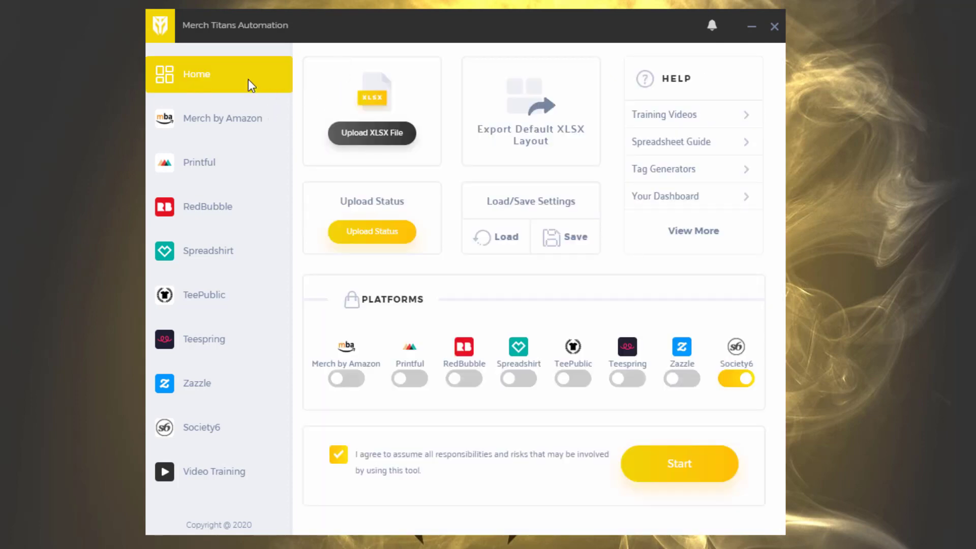
Check the upload status and managed uploads of the cheers and beers spreadsheet, minimizing the Society6 browser window
left_click(385, 233)
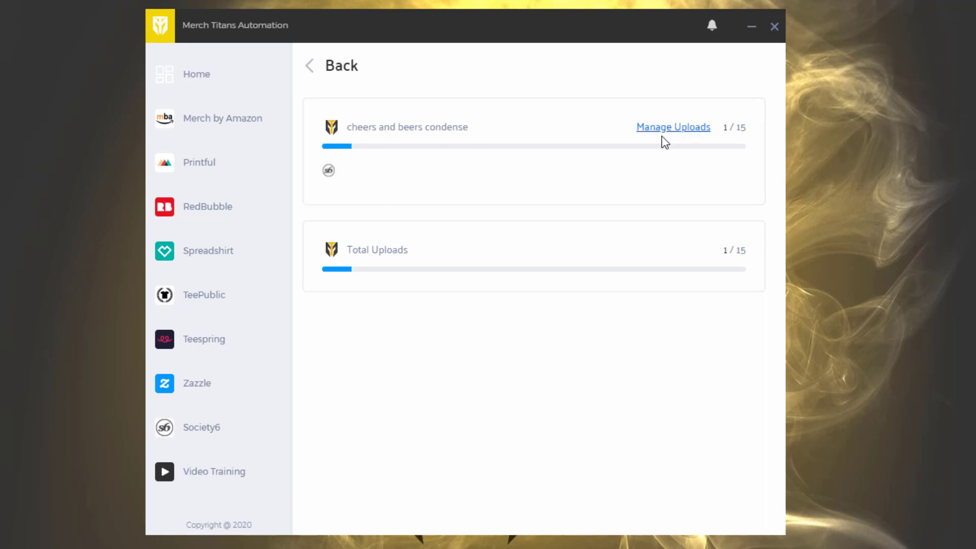
left_click(673, 128)
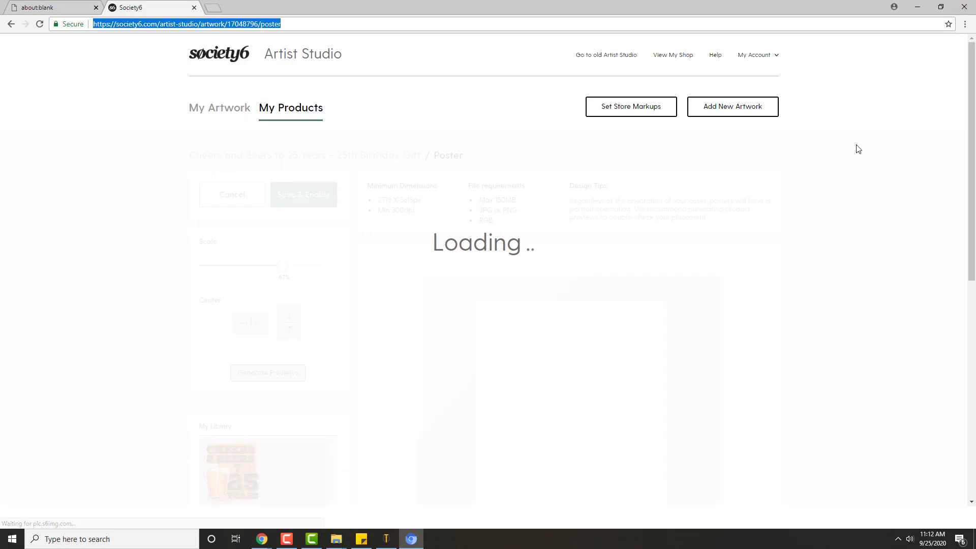
left_click(916, 11)
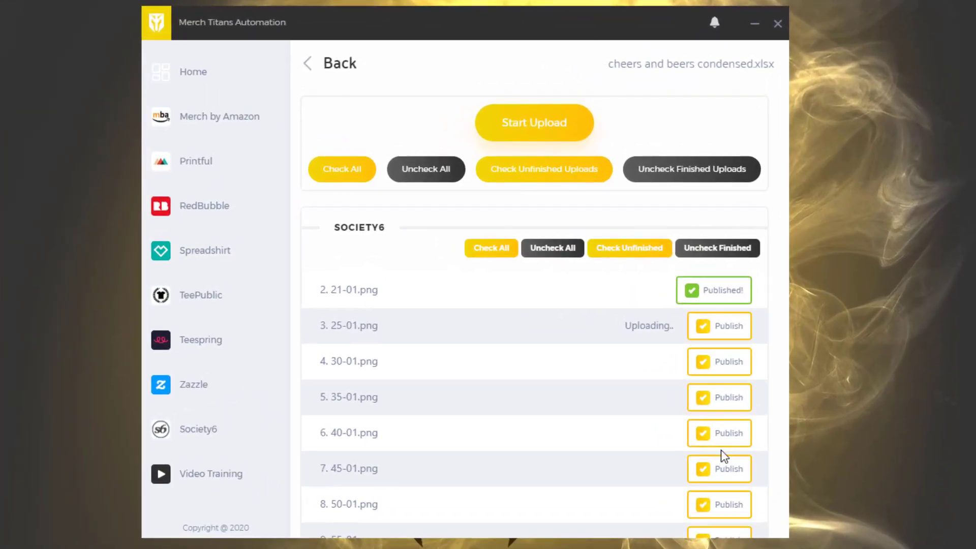
scroll(721, 458, "down", 5)
scroll(721, 458, "up", 5)
left_click(325, 64)
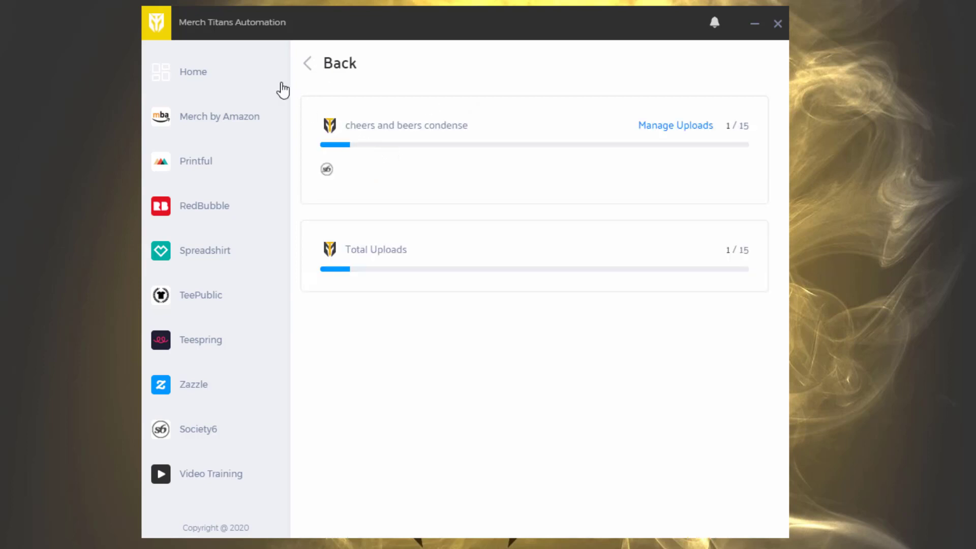
Return to the home page and review the image paths, titles, descriptions and tags in the loaded XLSX file
left_click(190, 79)
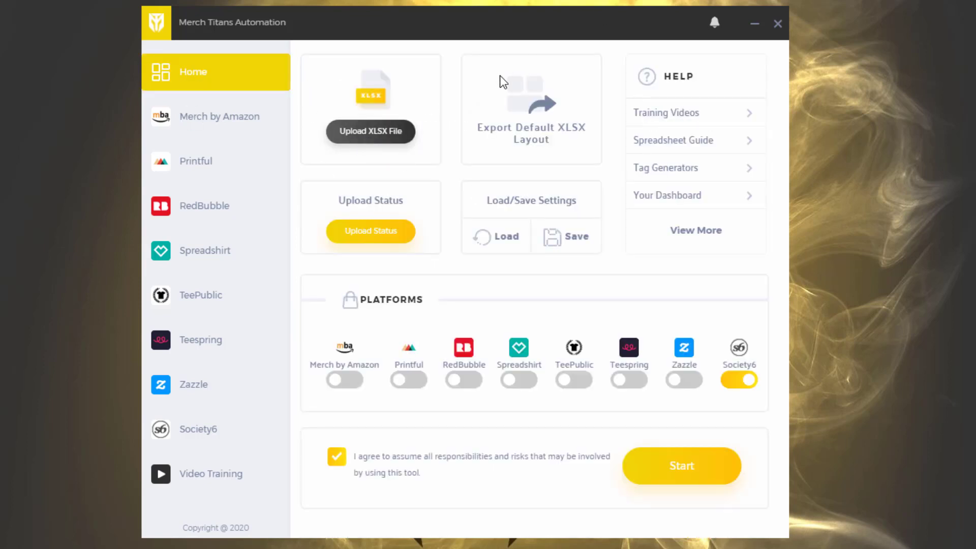
left_click(370, 131)
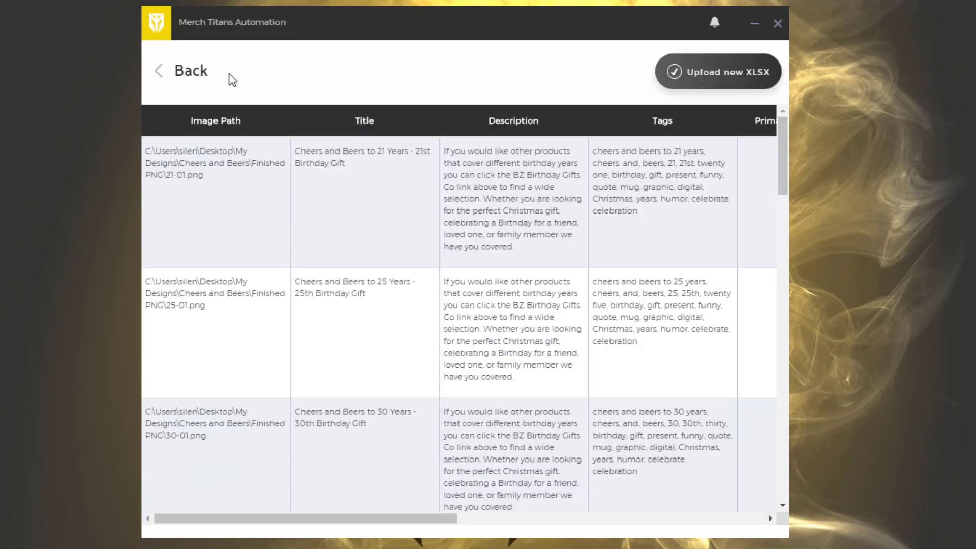
left_click(208, 76)
Reopen the upload status and examine the managed uploads for the cheers and beers file again
left_click(362, 230)
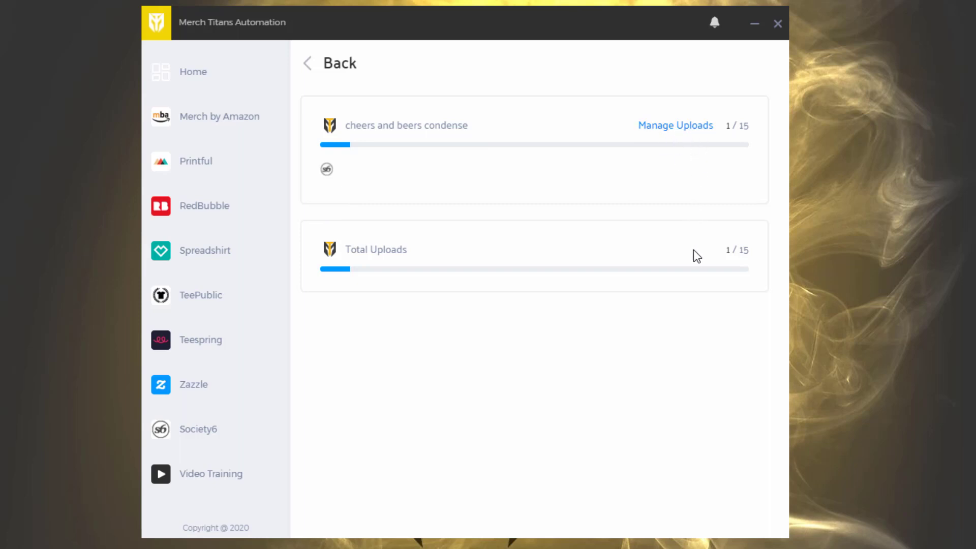
left_click(675, 125)
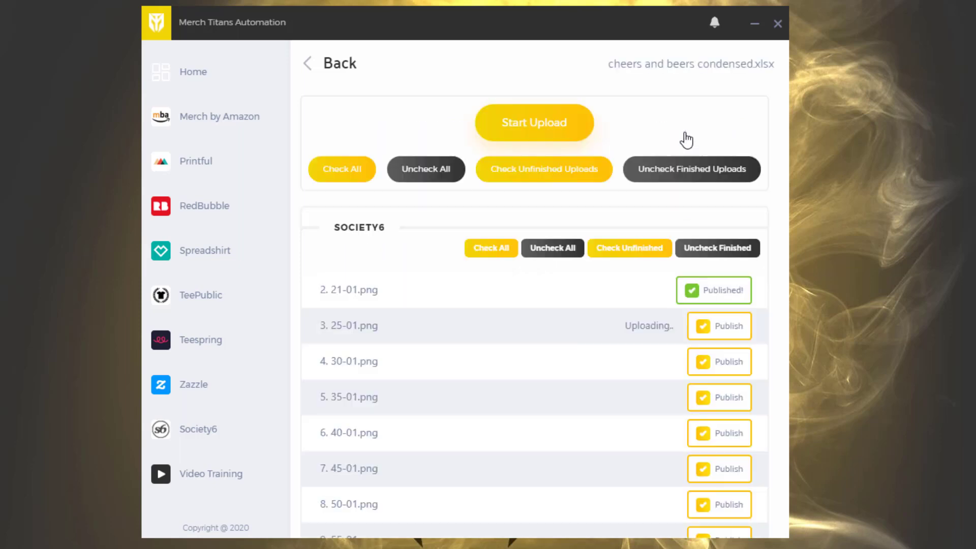
scroll(682, 223, "down", 5)
scroll(630, 305, "up", 2)
scroll(630, 305, "up", 3)
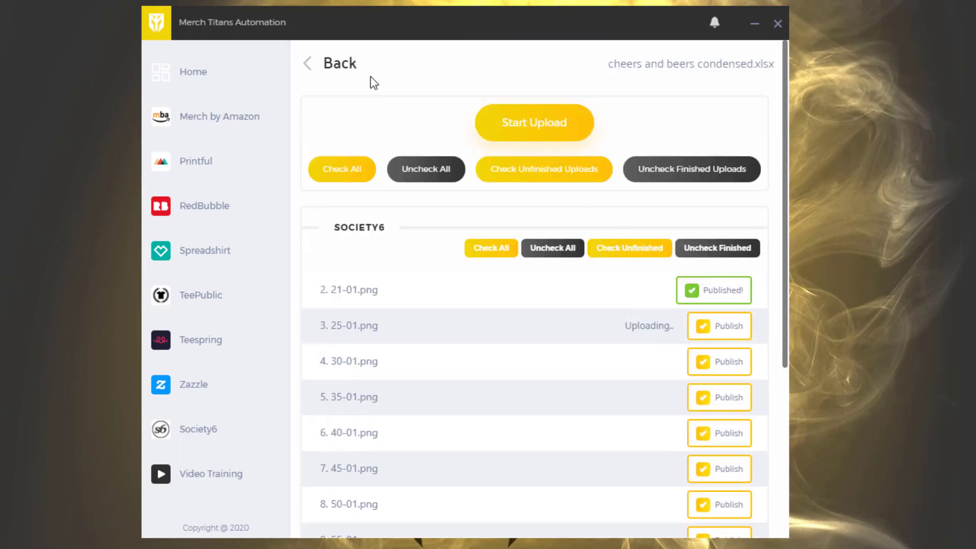
Leave the upload list for the home page and minimize the browser showing the 25 Years artwork's Stationery Cards
left_click(326, 64)
left_click(328, 64)
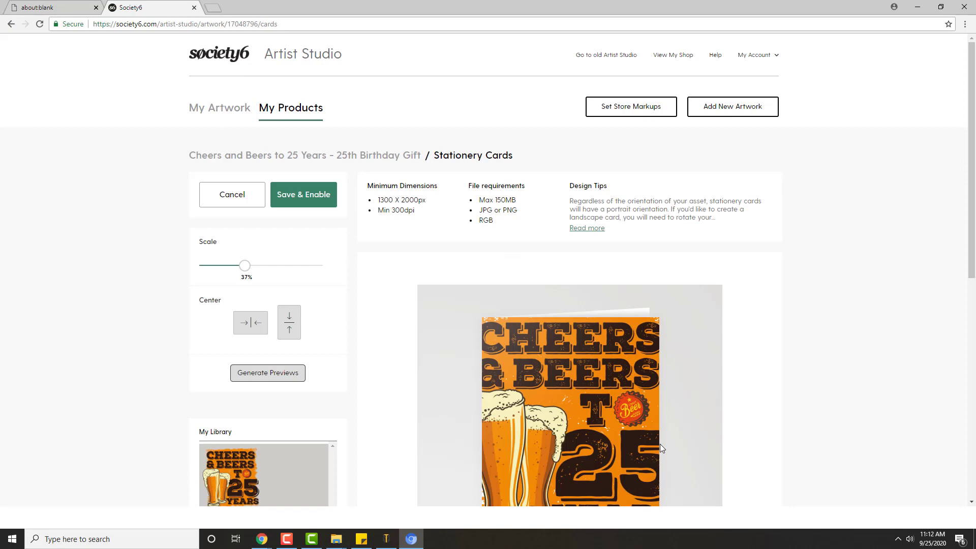
left_click(917, 7)
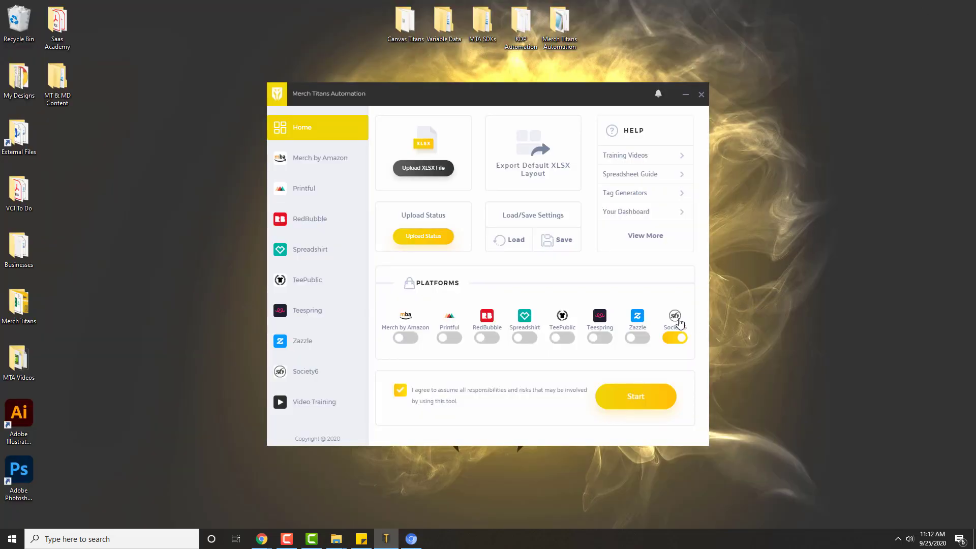